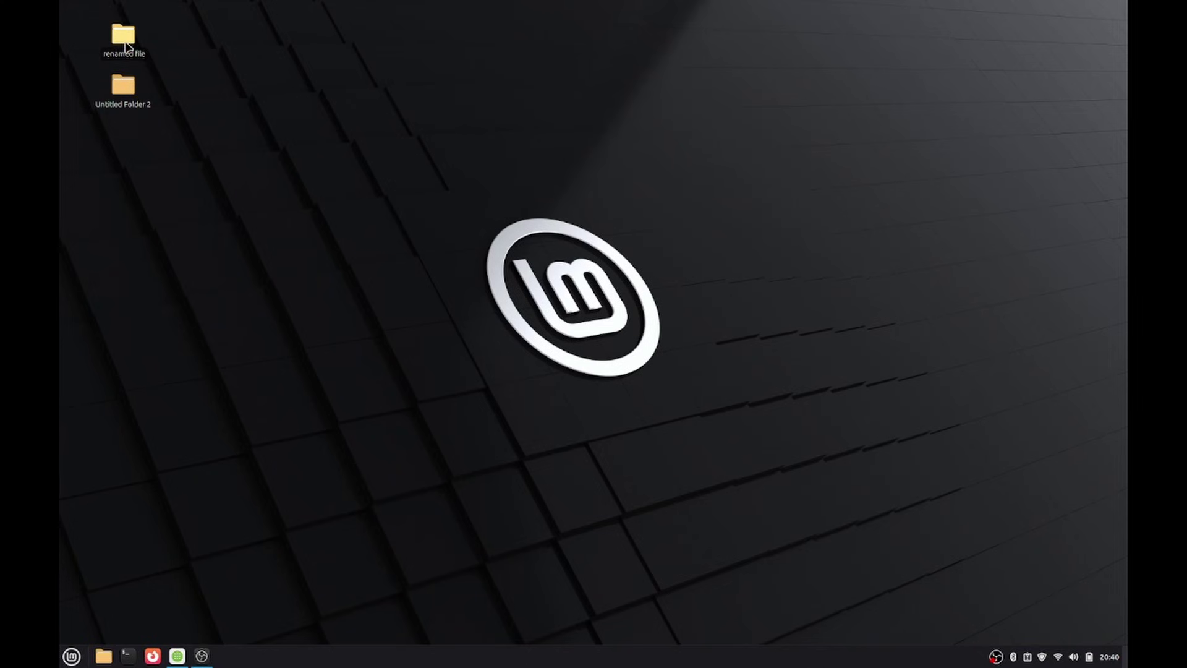
- Open the Home folder in the file manager and show it in list view with a narrower Name column
double_click(125, 47)
left_click(97, 80)
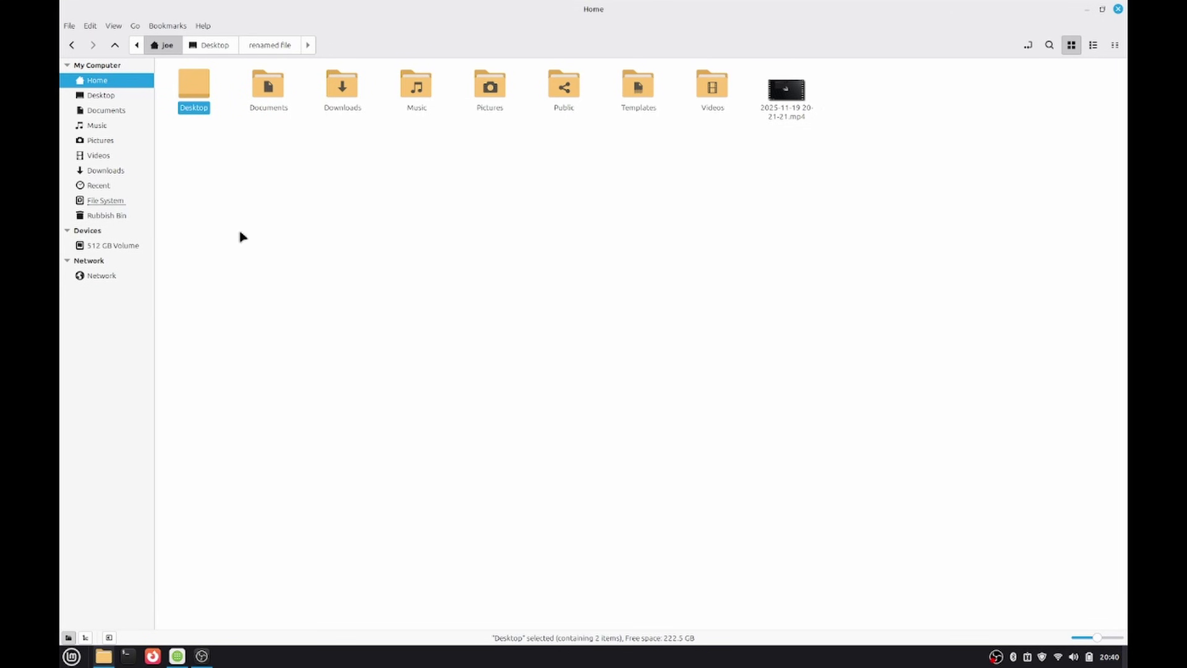
left_click(1096, 45)
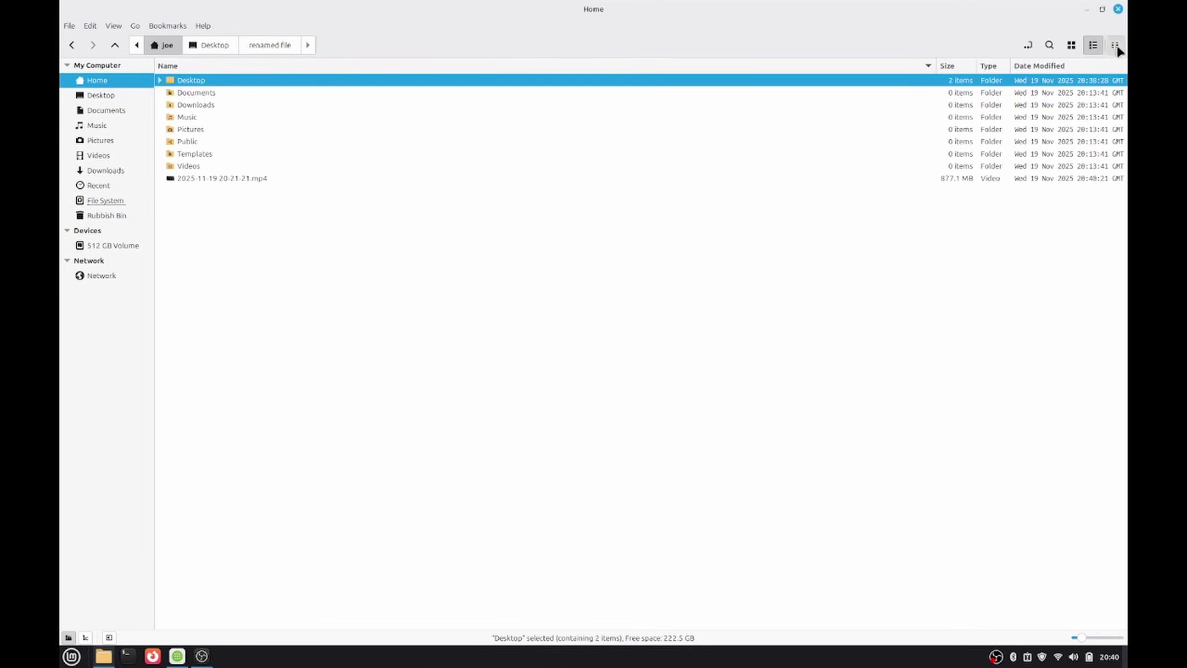
left_click(1116, 47)
left_click(1093, 47)
left_click(936, 63)
left_click_drag(937, 63, 298, 70)
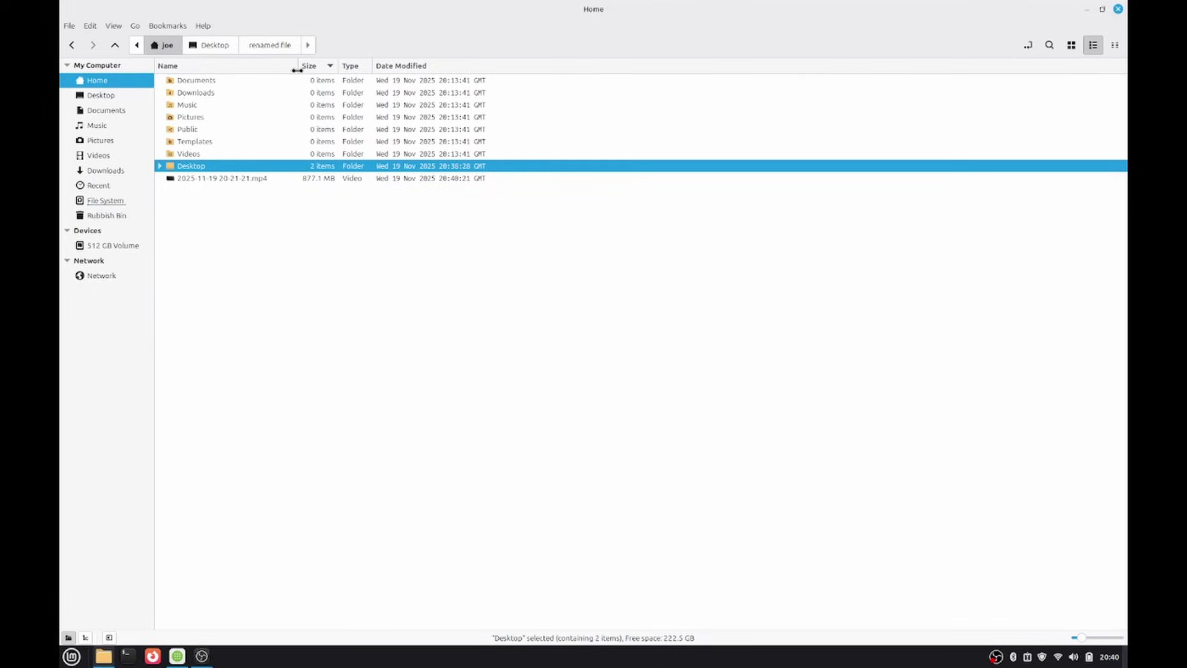
- Look through the Desktop, Documents, Music, Pictures, Videos, Downloads, Recent and File System locations in the file manager
left_click(103, 98)
left_click(102, 112)
left_click(103, 127)
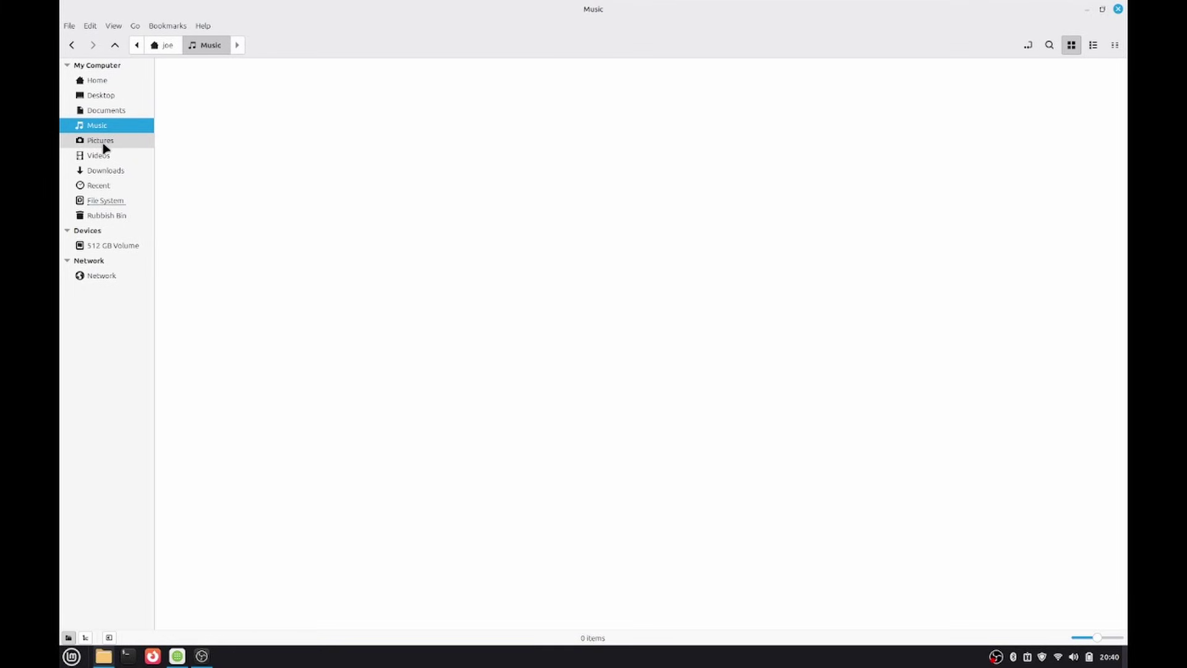
left_click(103, 141)
left_click(103, 156)
left_click(103, 171)
left_click(102, 186)
left_click(113, 202)
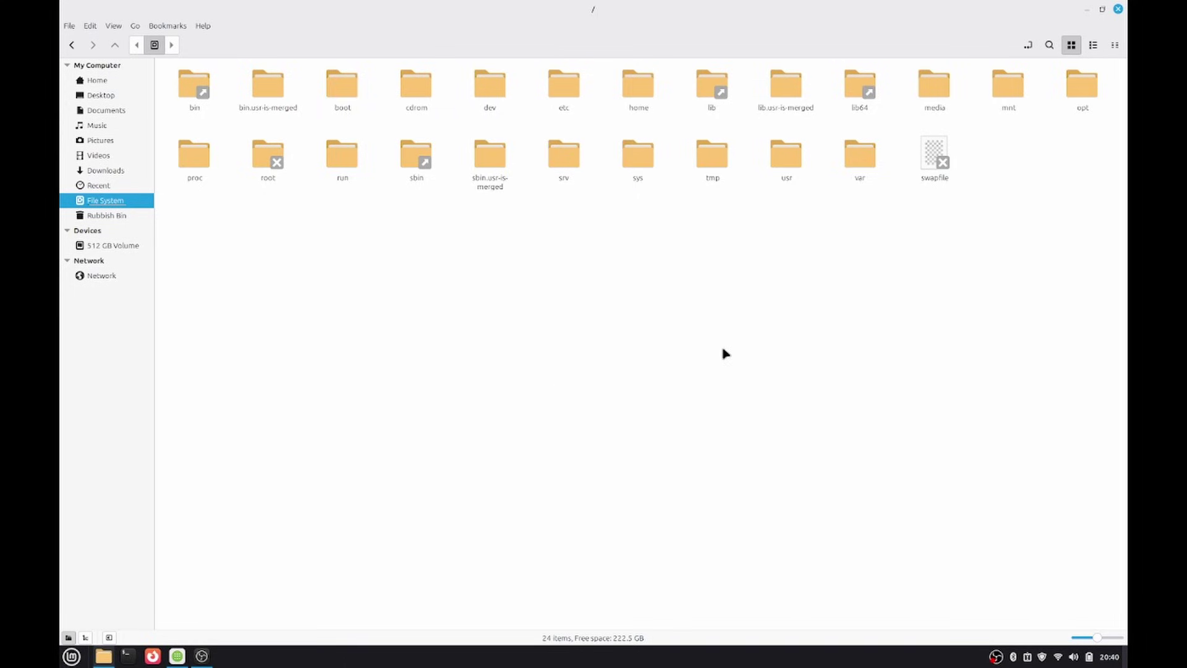
- Set new folders to use List View by default and narrow the Name column in the File System listing
left_click(90, 26)
left_click(142, 278)
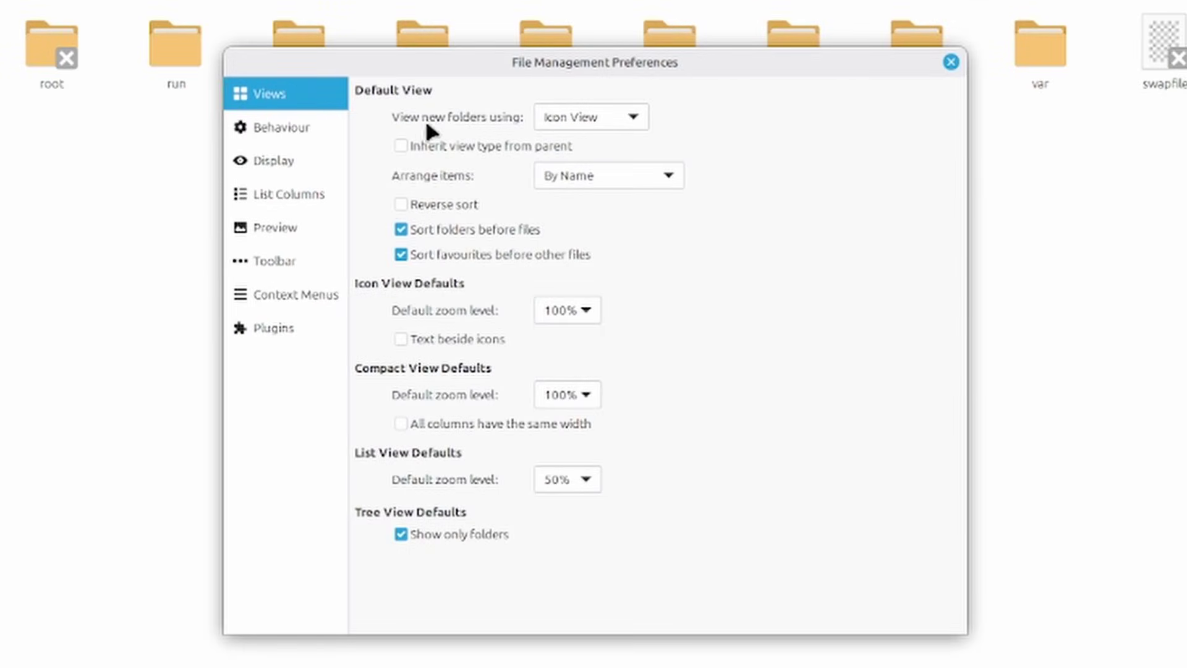
left_click(577, 123)
left_click(618, 146)
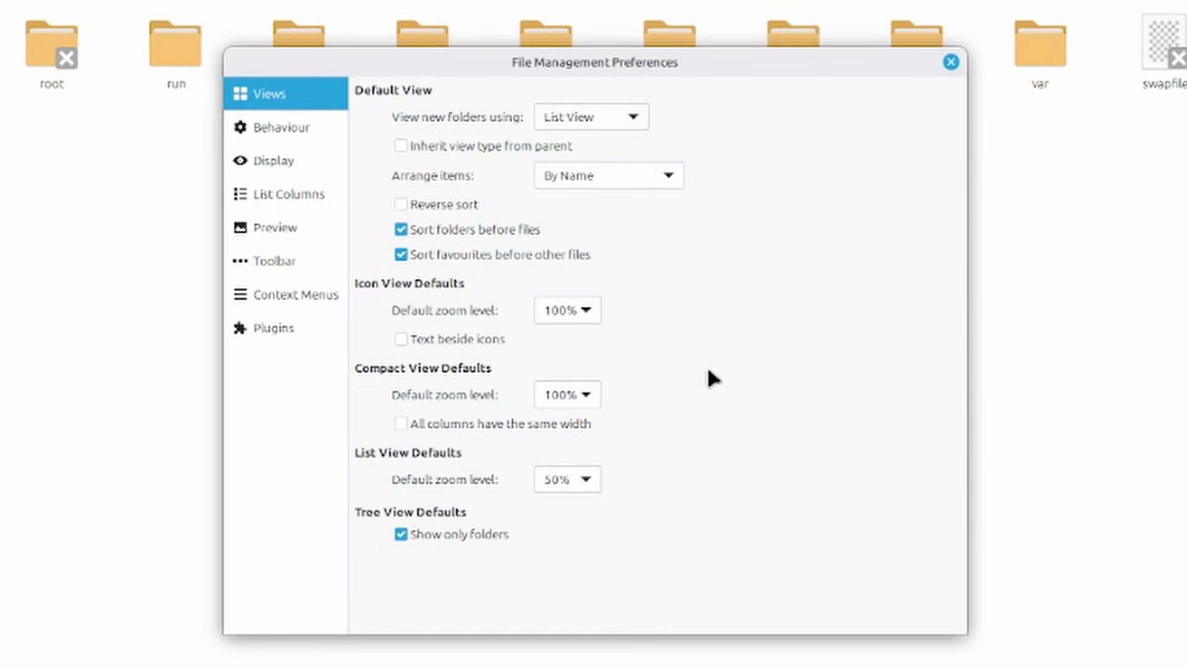
left_click(951, 62)
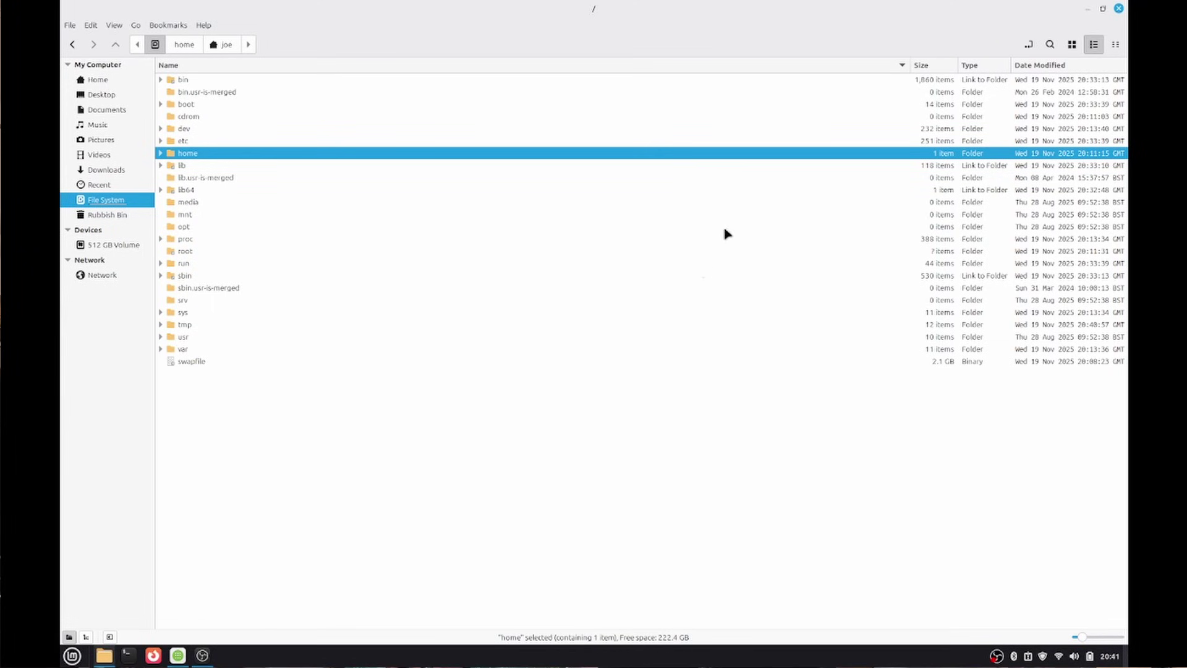
left_click_drag(909, 65, 263, 64)
- Try out the Created - Time and Date Accessed list columns in the file management preferences and keep only Date Created added
left_click(90, 26)
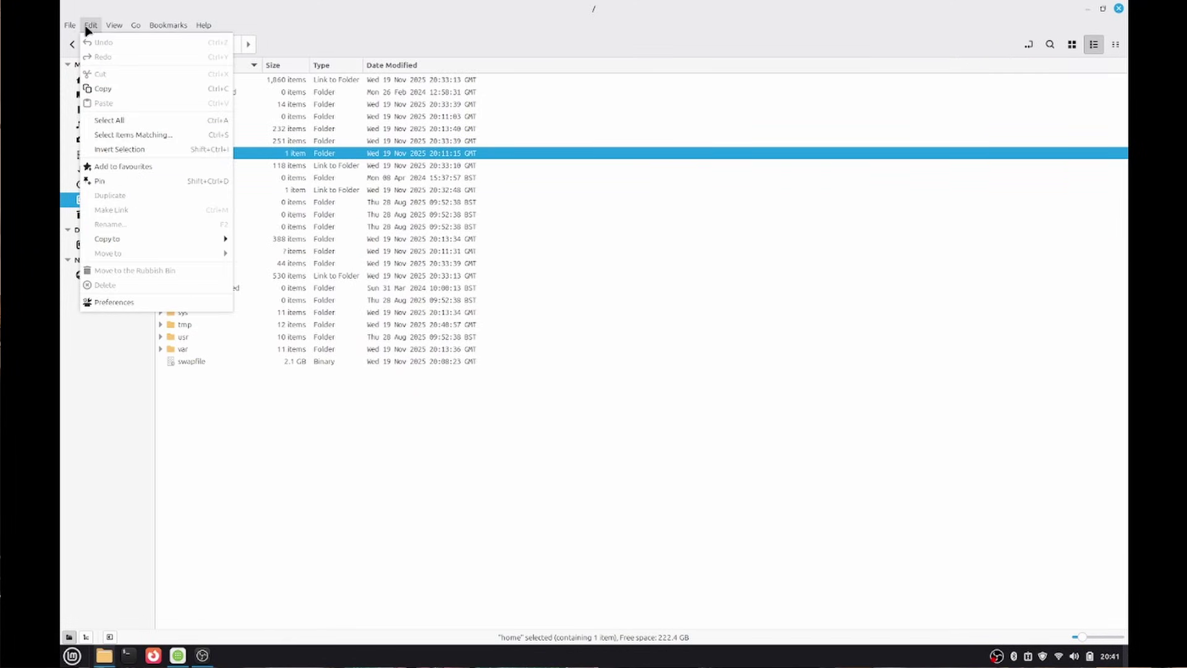
left_click(146, 303)
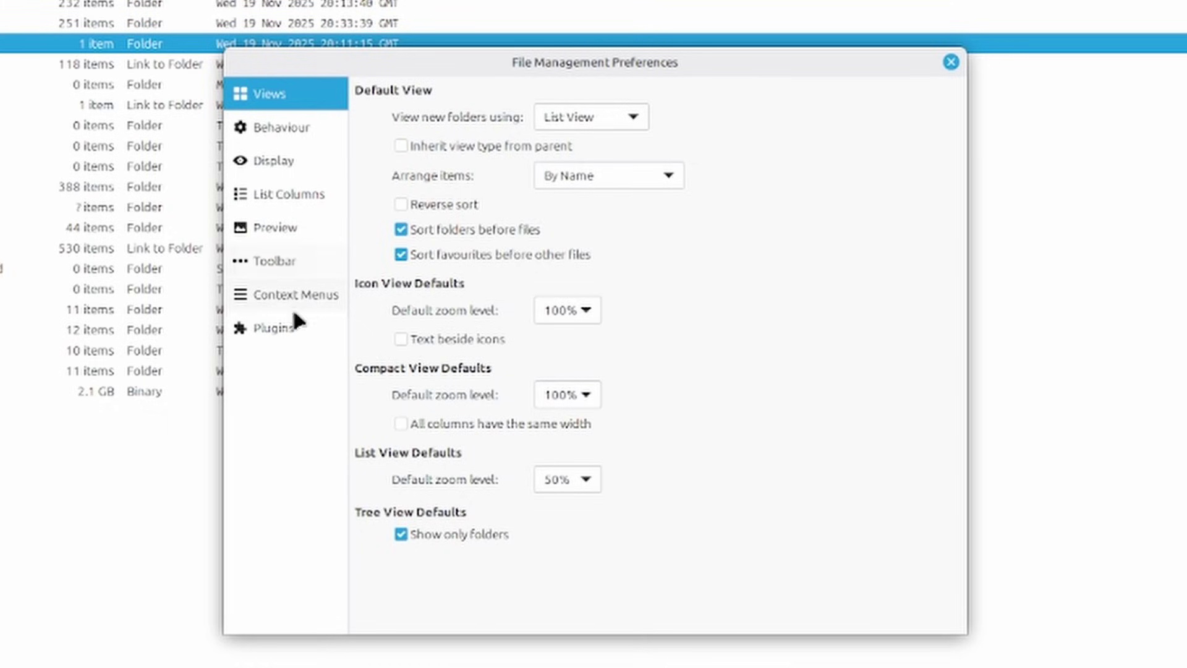
left_click(303, 207)
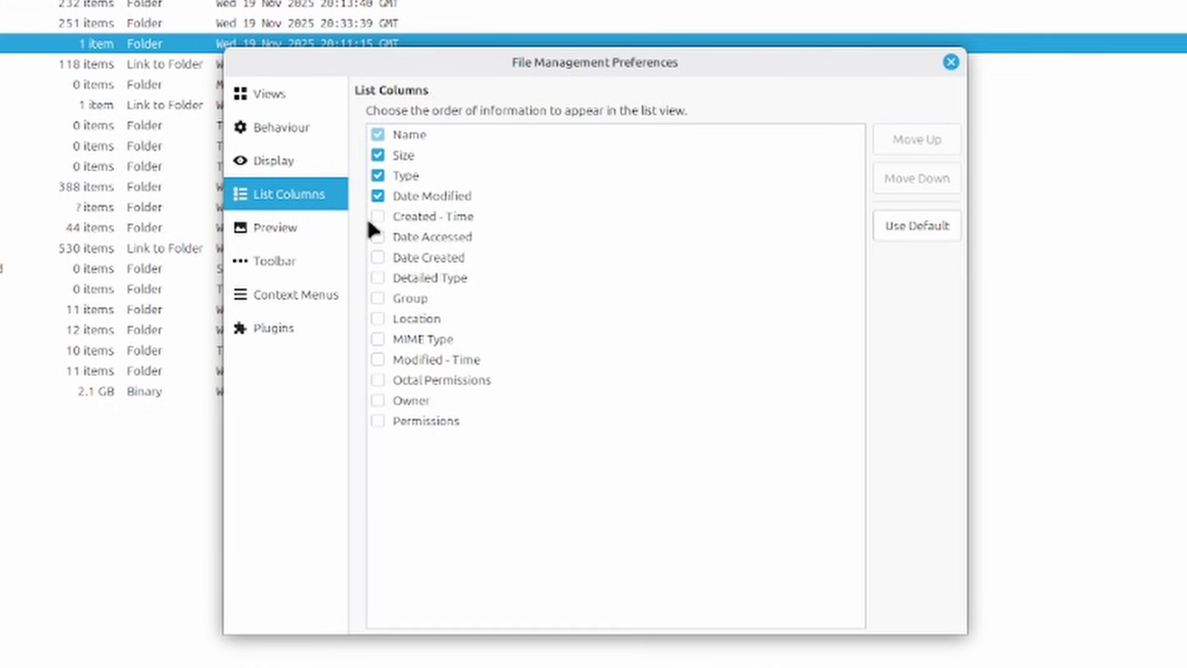
left_click(378, 217)
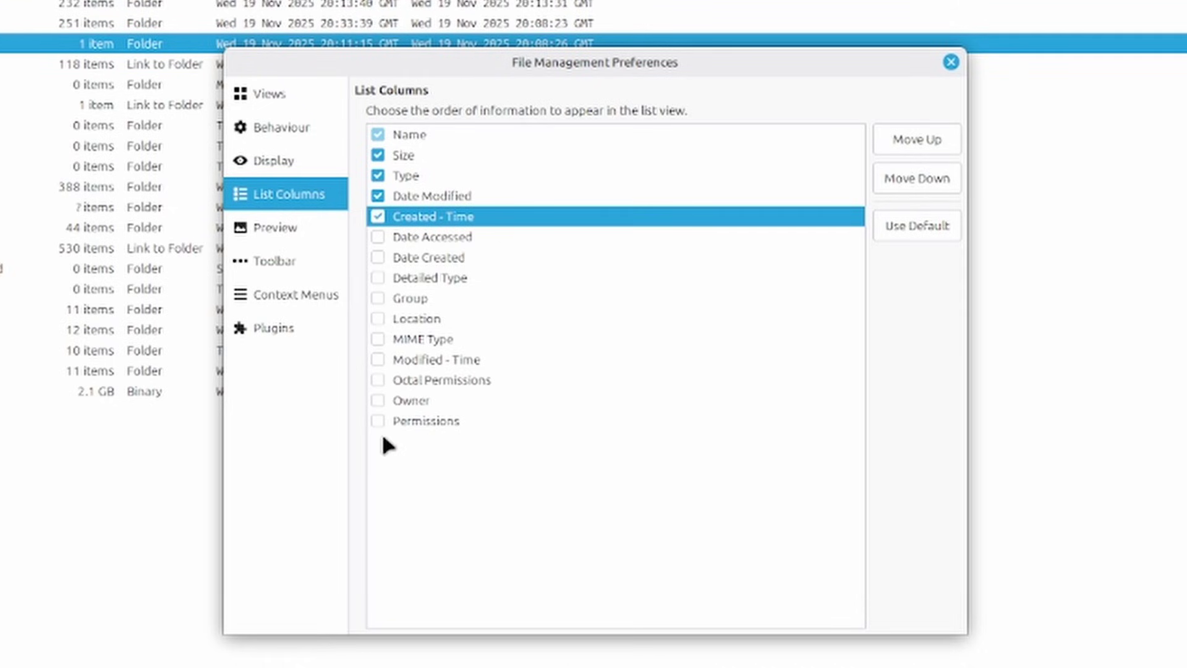
left_click(378, 237)
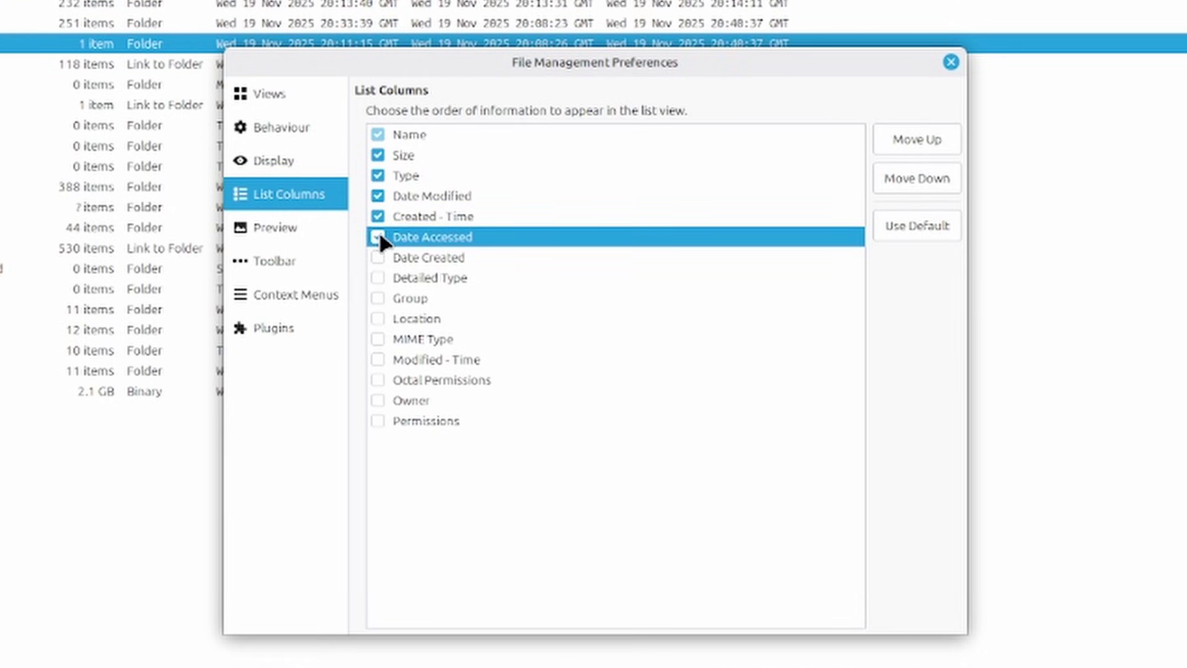
left_click(378, 238)
left_click(379, 258)
left_click(379, 257)
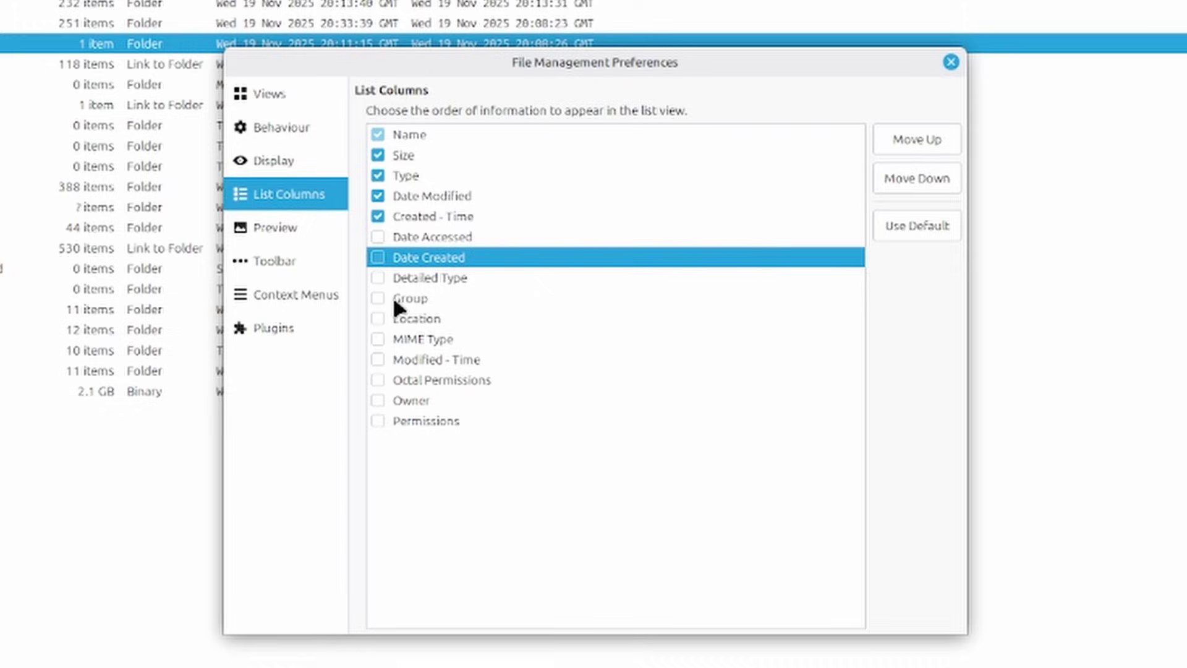
left_click(379, 217)
left_click(379, 258)
left_click(951, 62)
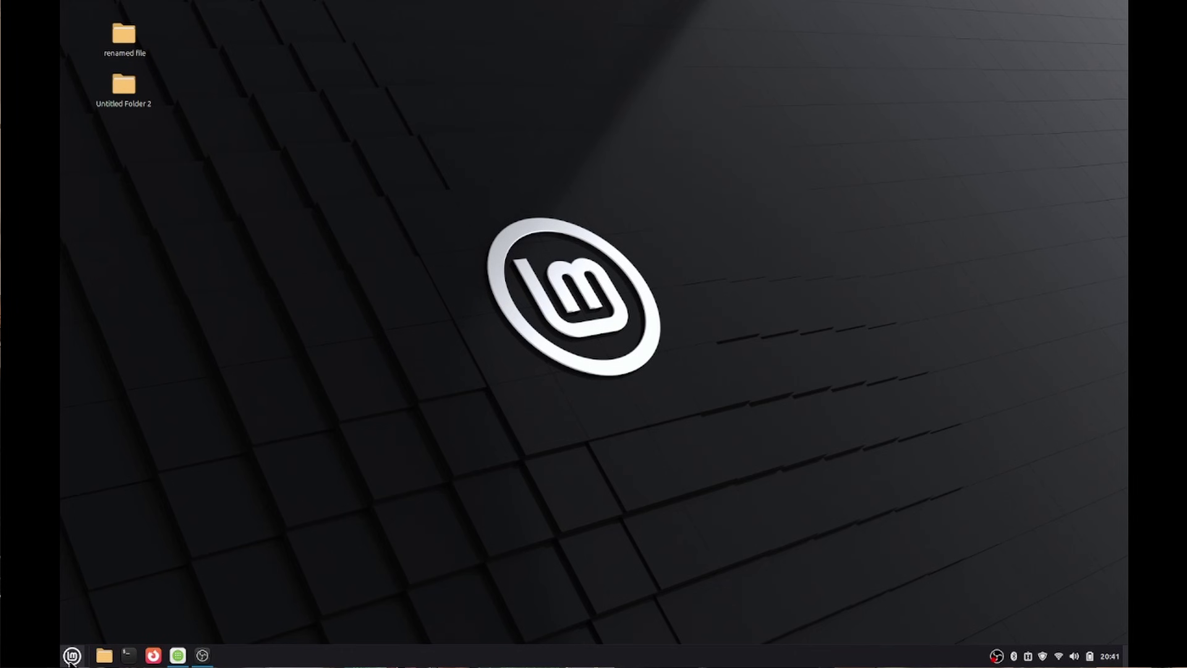
- Open Firewall Configuration, authenticating with the account password, and switch the firewall's status on
left_click(71, 655)
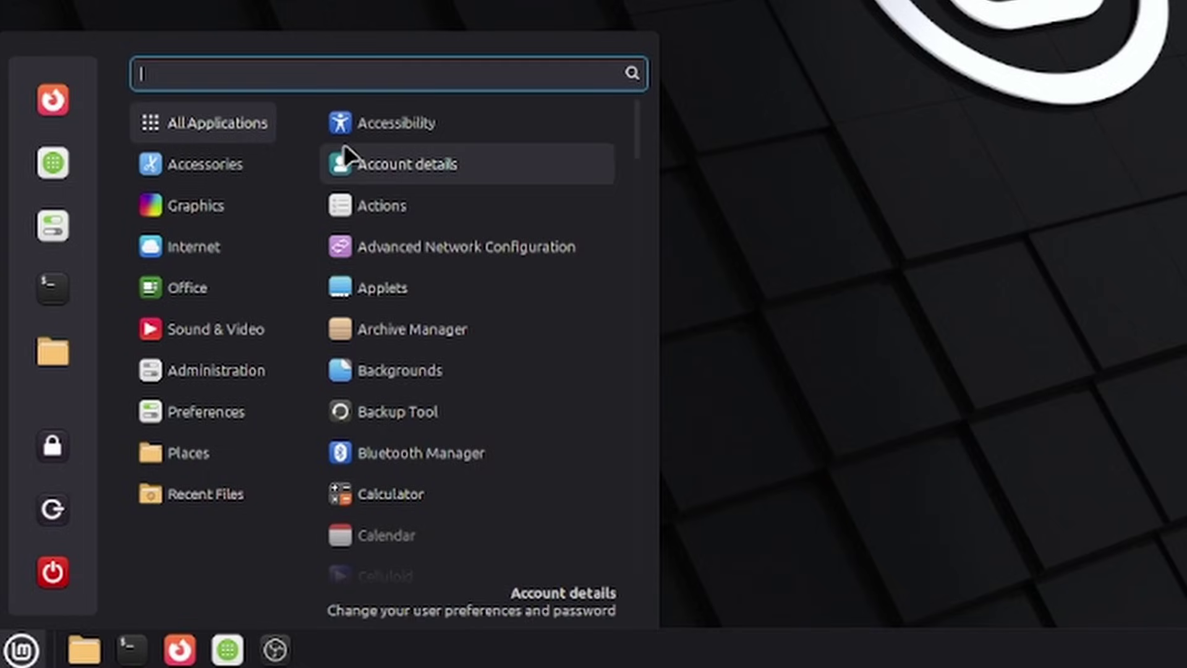
type("fire")
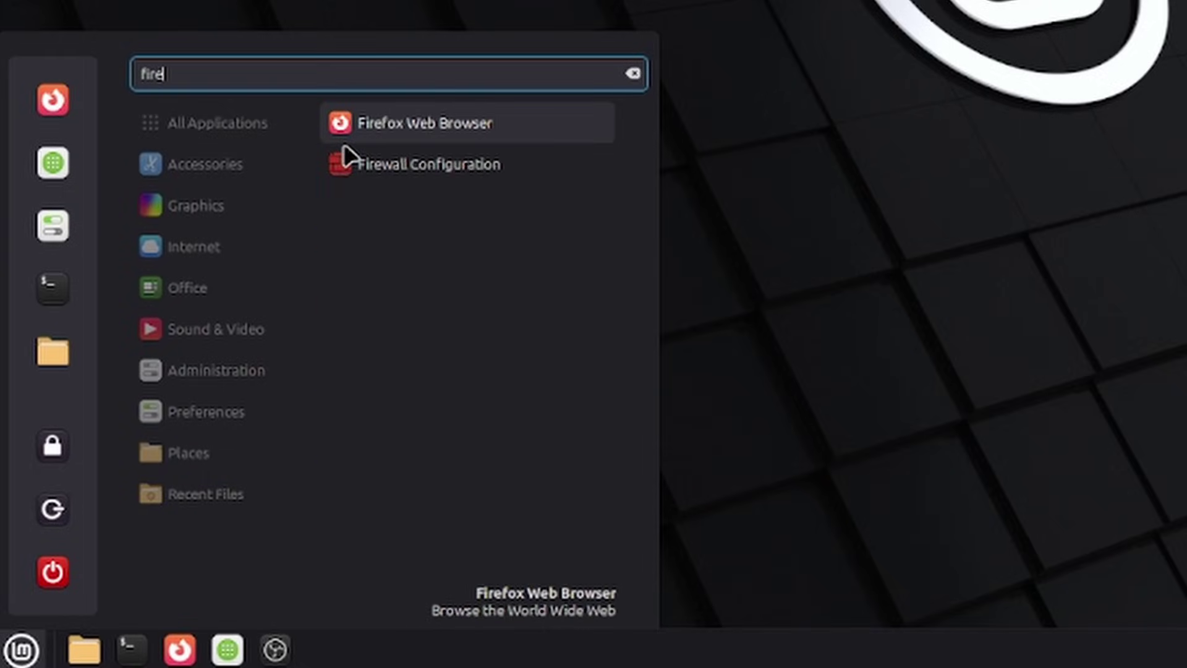
left_click(467, 179)
type("••")
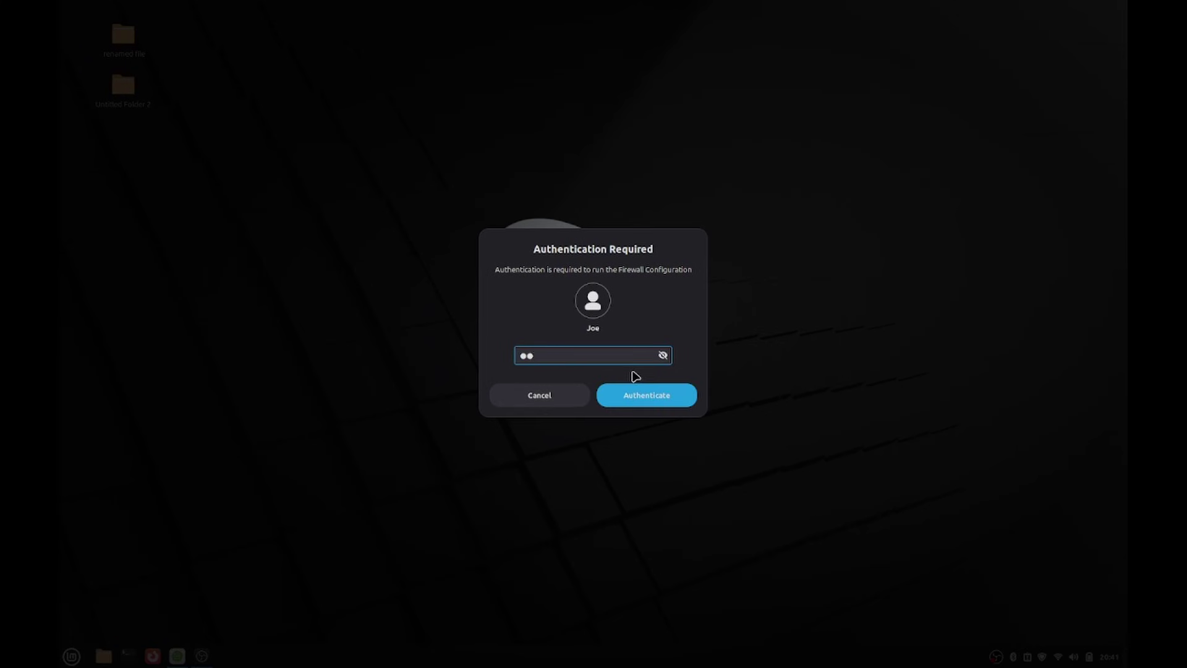
key("Return")
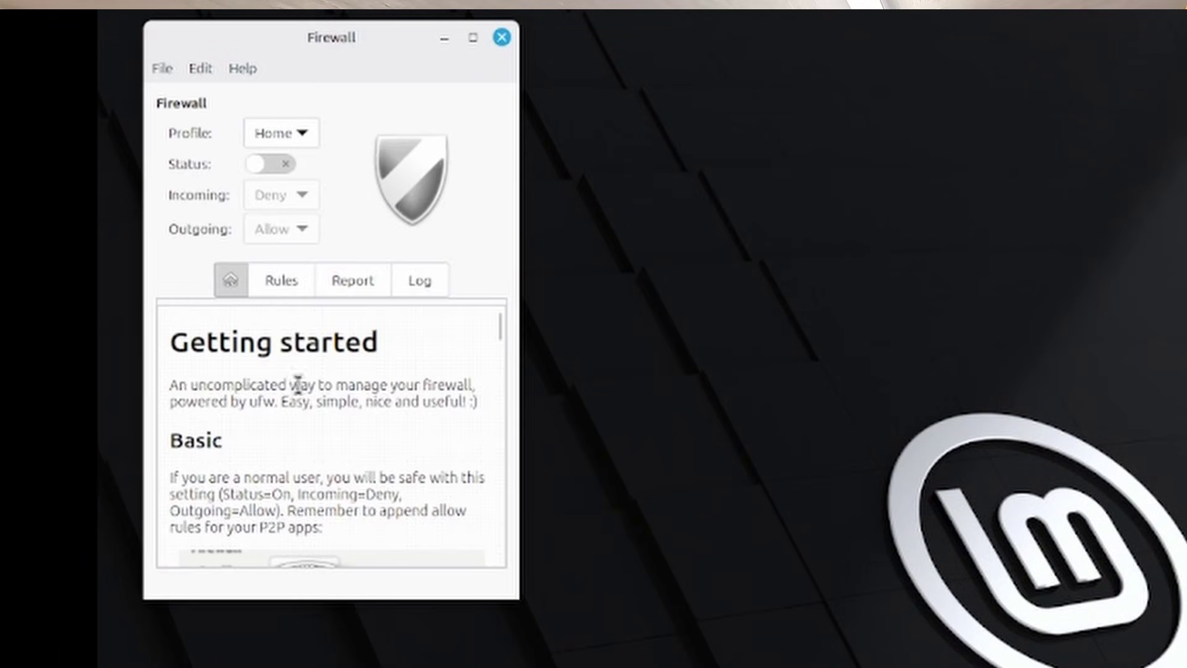
left_click(249, 164)
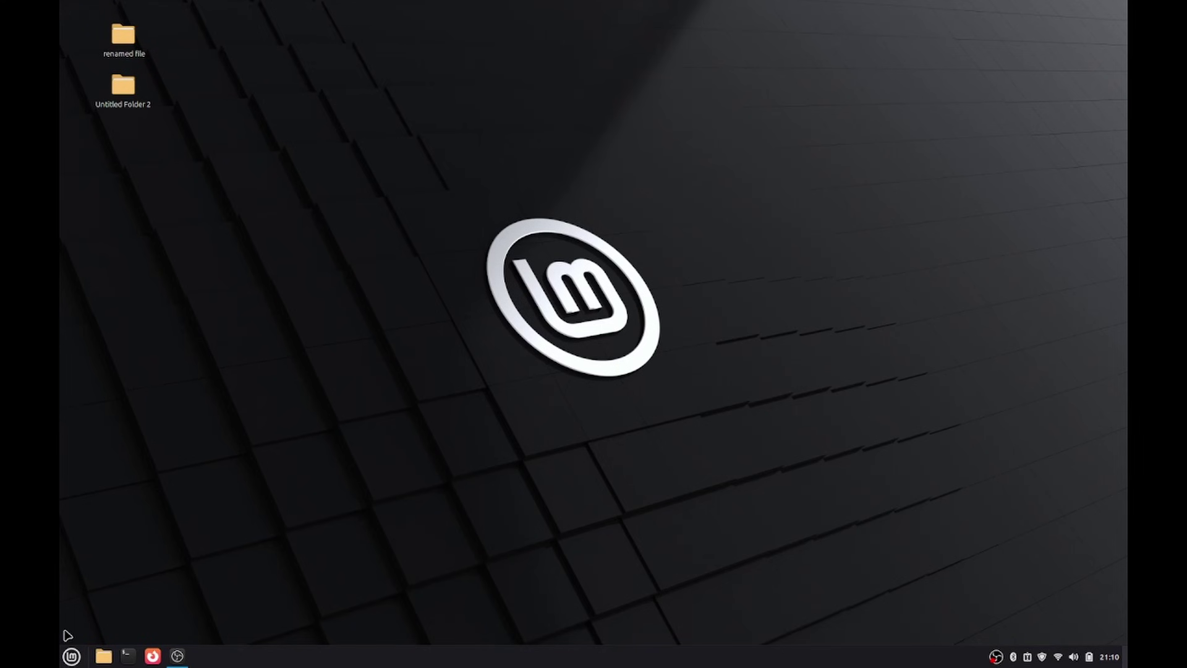
- Open Software Manager, search for vlc and show the VLC application page
left_click(72, 656)
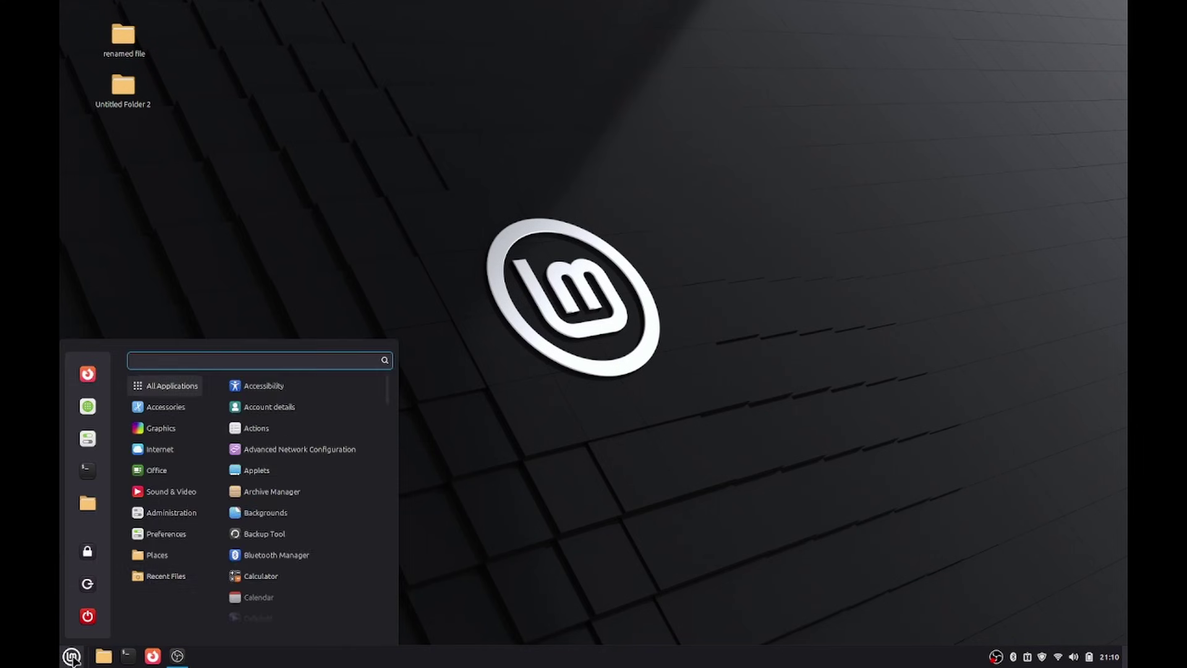
left_click(91, 408)
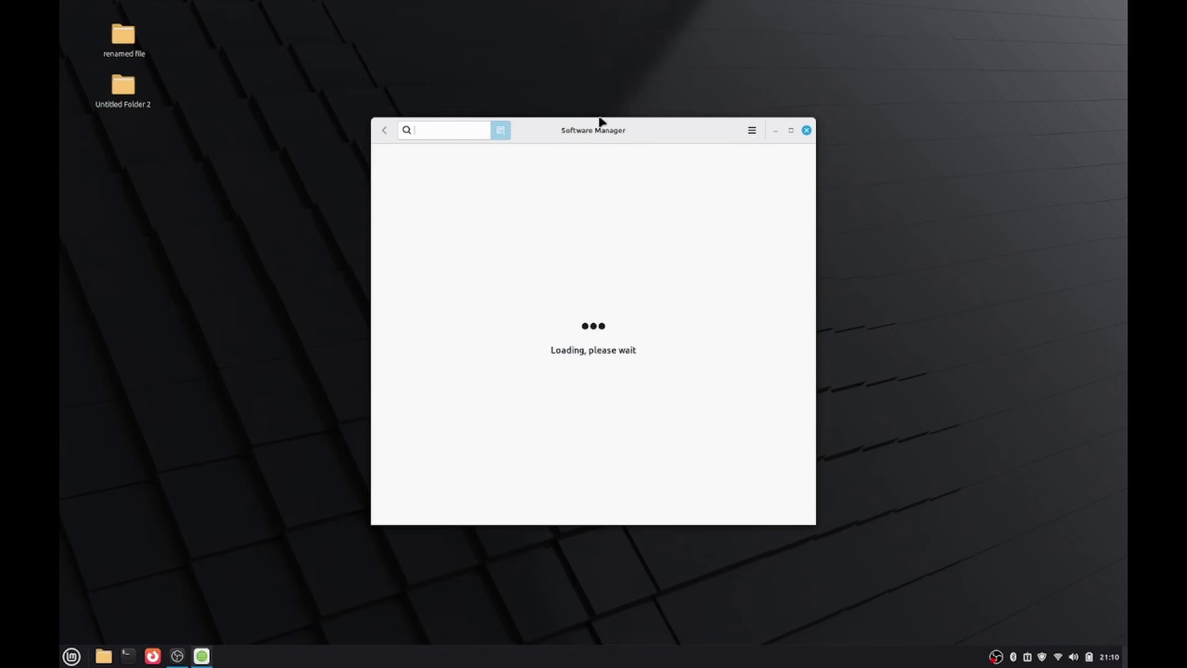
left_click(79, 658)
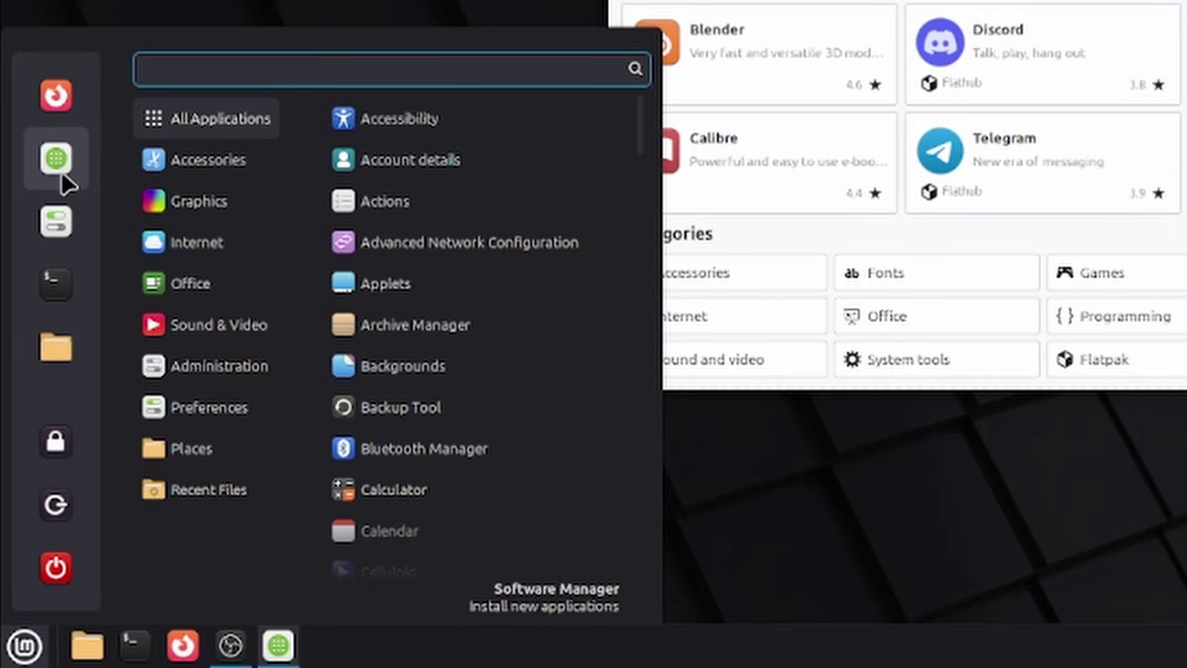
left_click(63, 178)
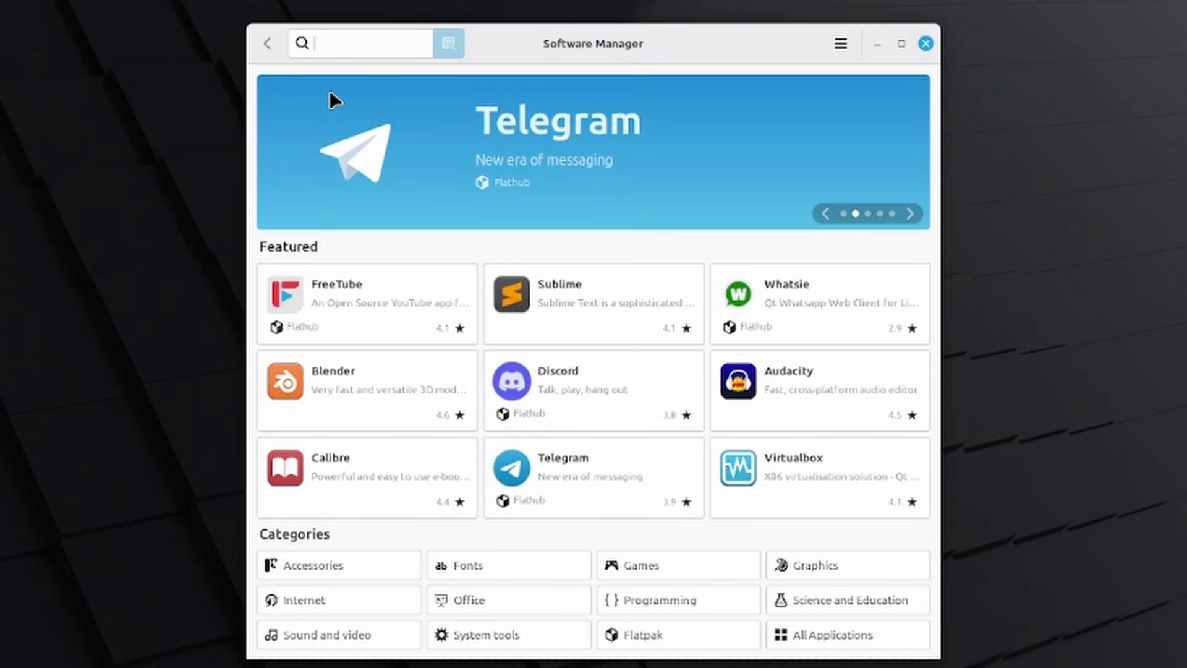
type("vlc")
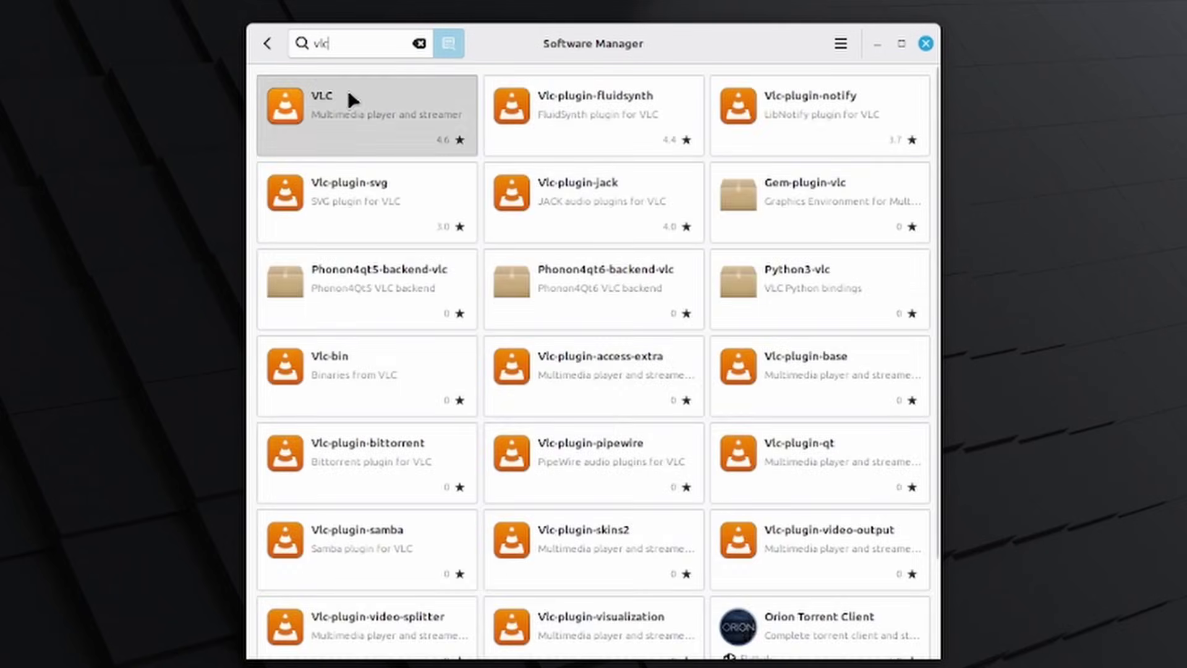
left_click(345, 93)
- Install VLC, entering the account password to authenticate the installation
left_click(859, 90)
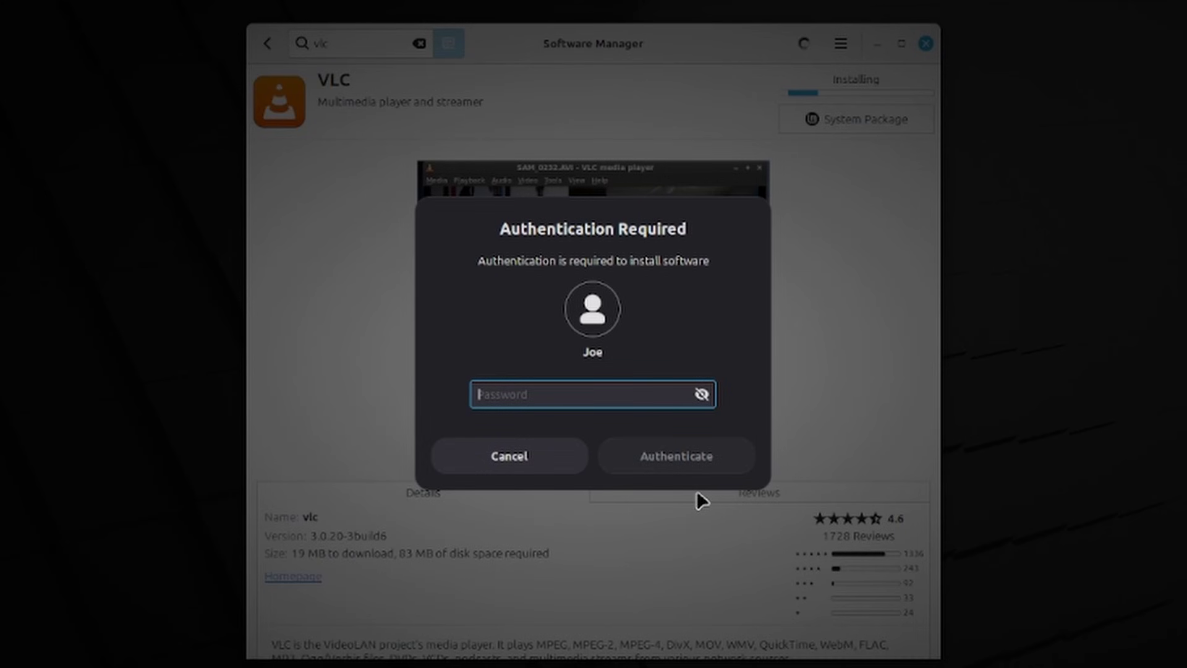
type("••")
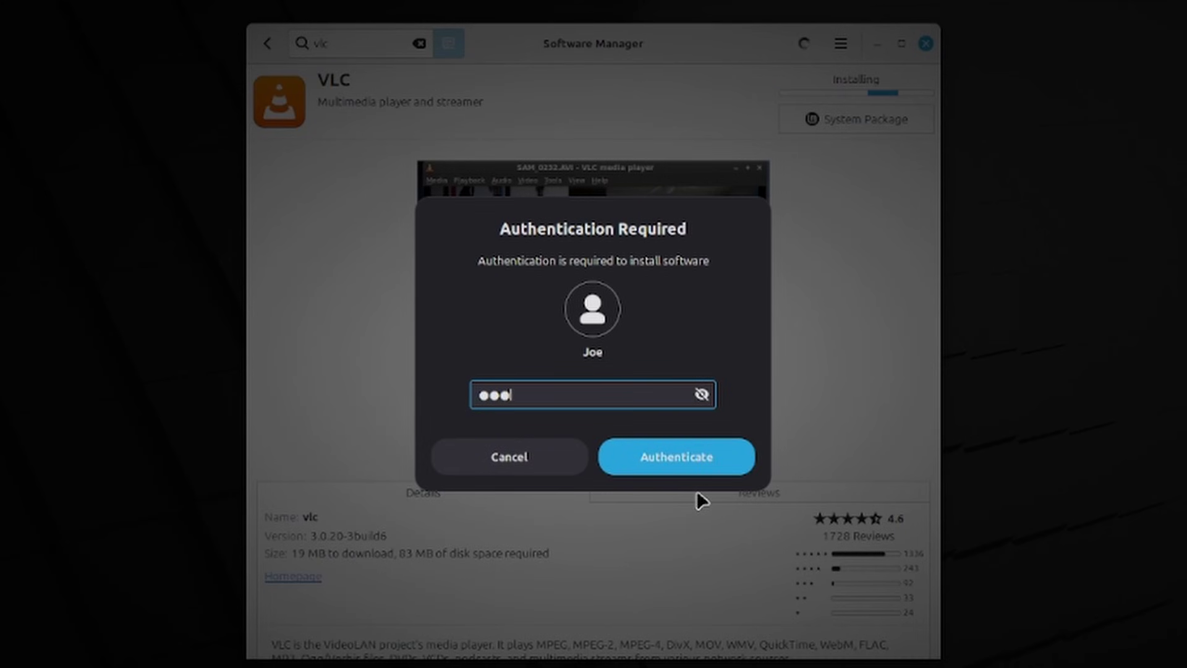
type("•")
key("Return")
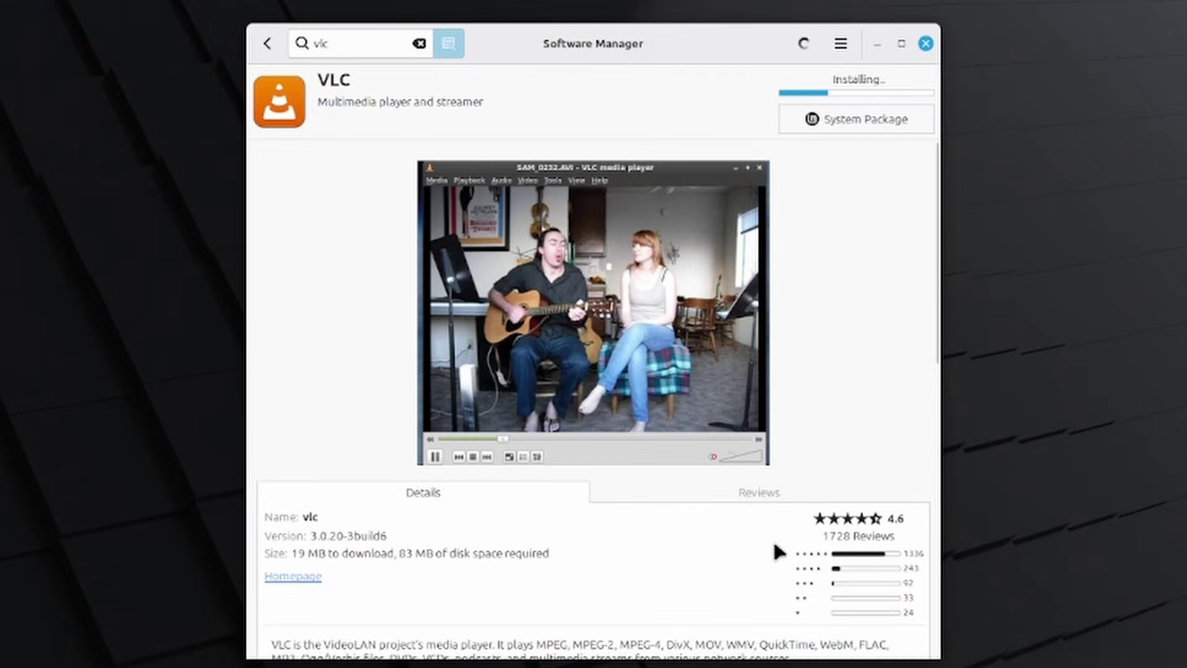
- Launch VLC, continuing past its privacy and network access policy, and maximize the player window
left_click(802, 90)
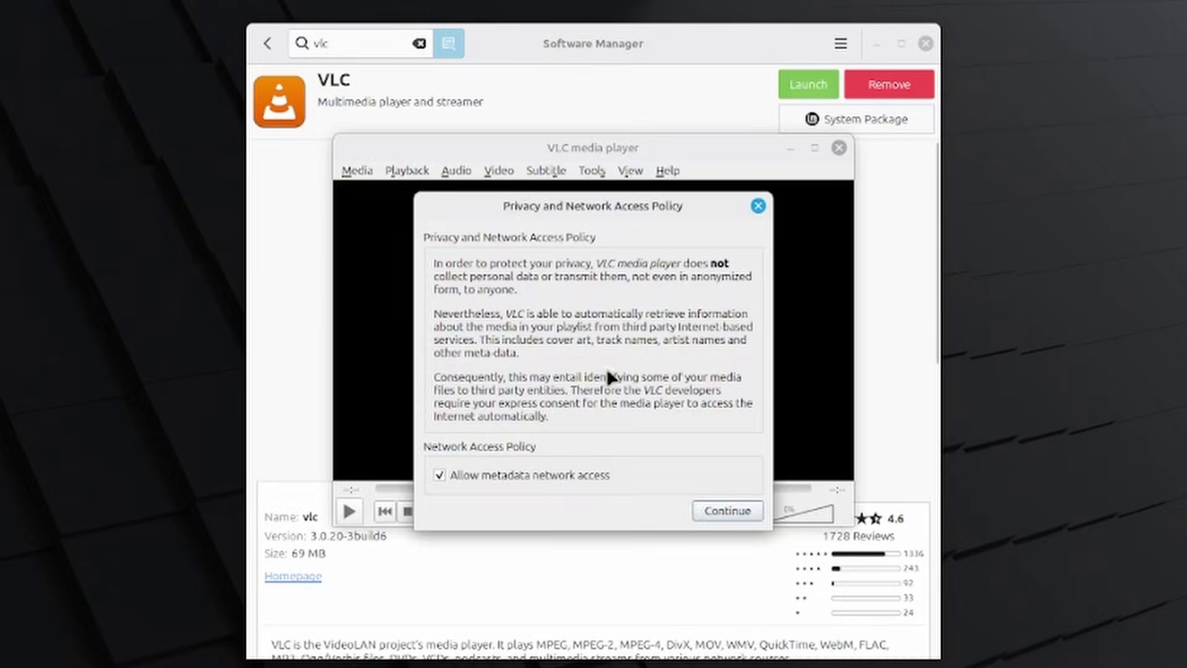
left_click(739, 510)
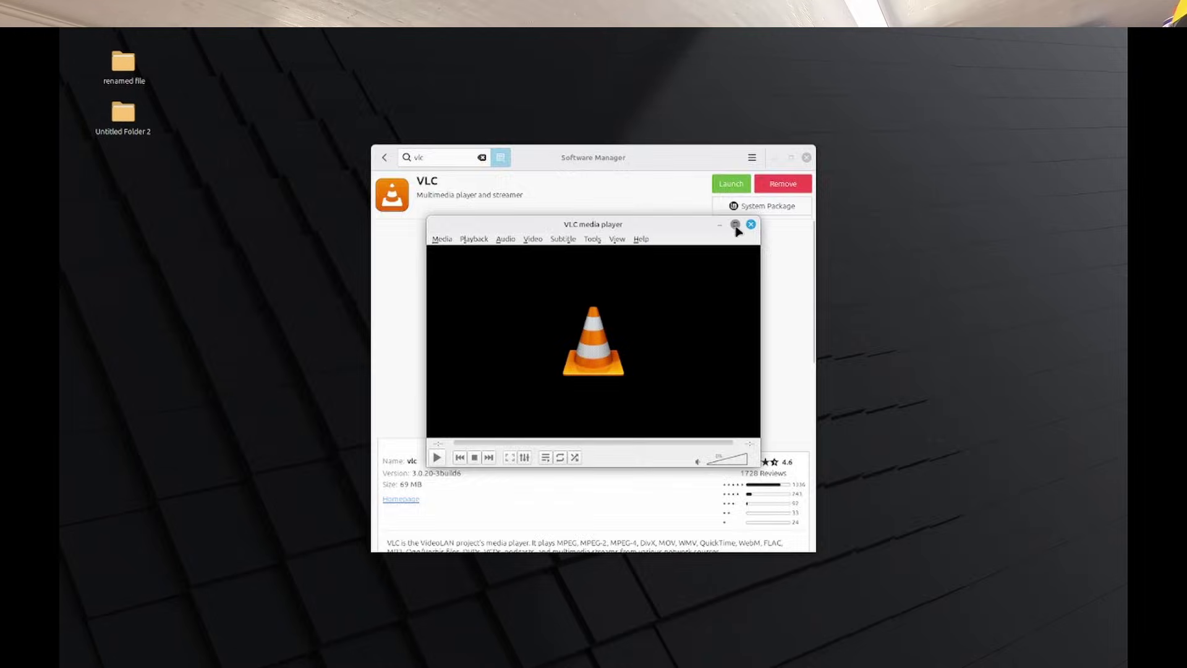
left_click(815, 147)
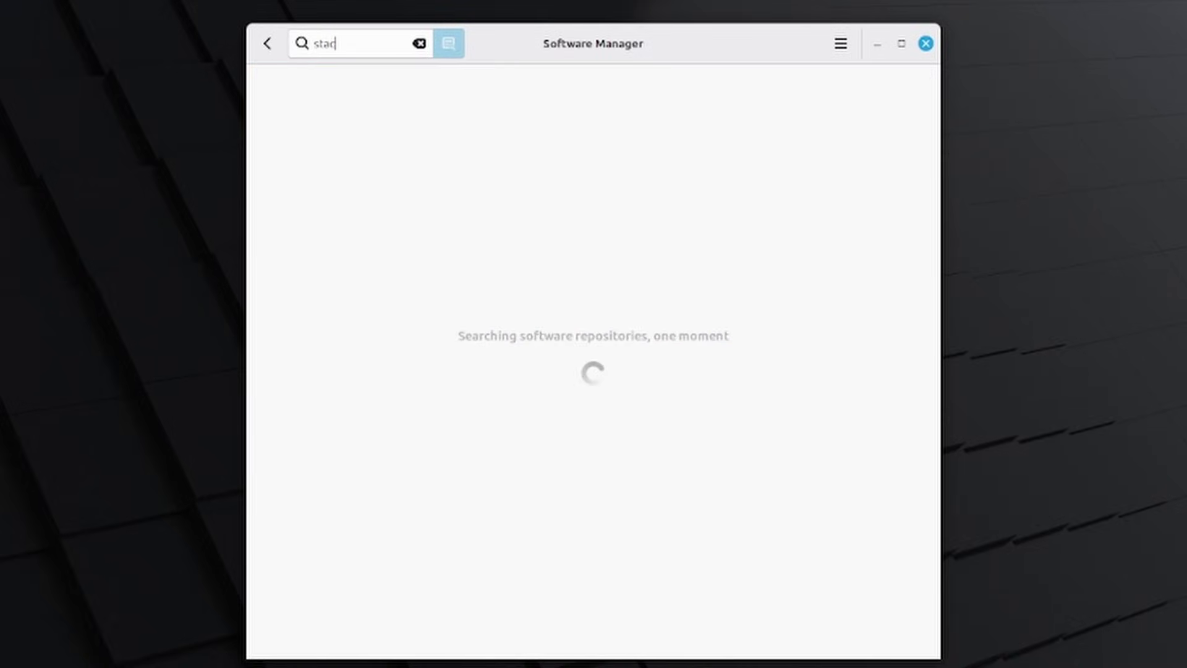
- Search Software Manager for stacer and install Stacer together with its additional required software
type("er")
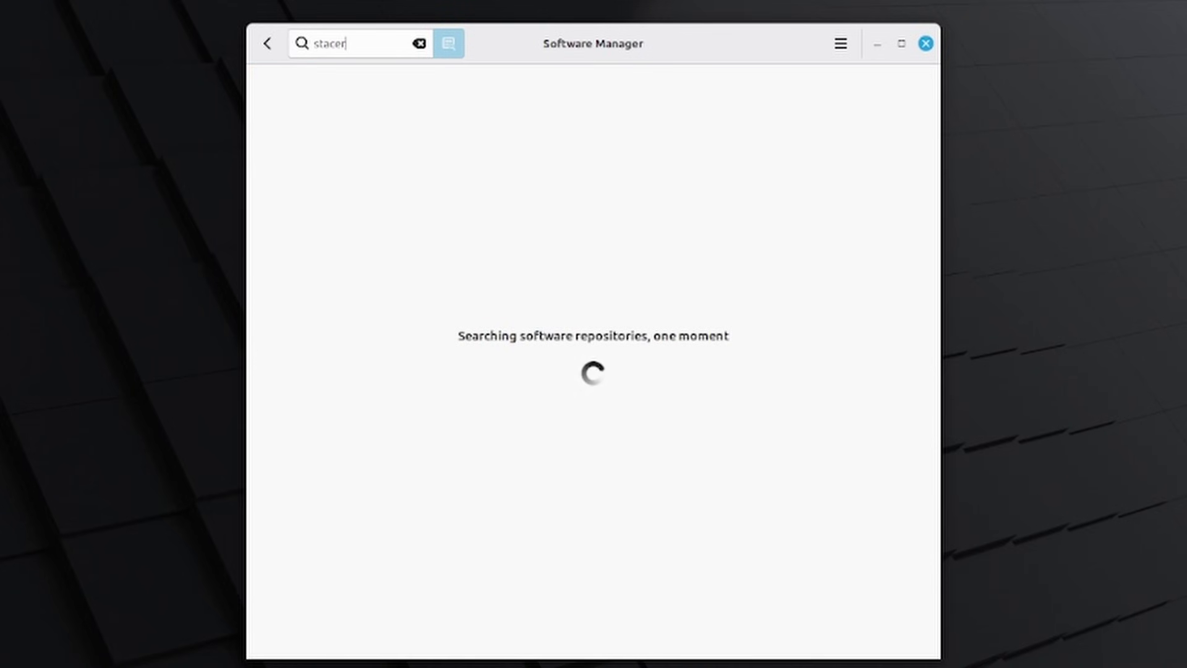
left_click(362, 142)
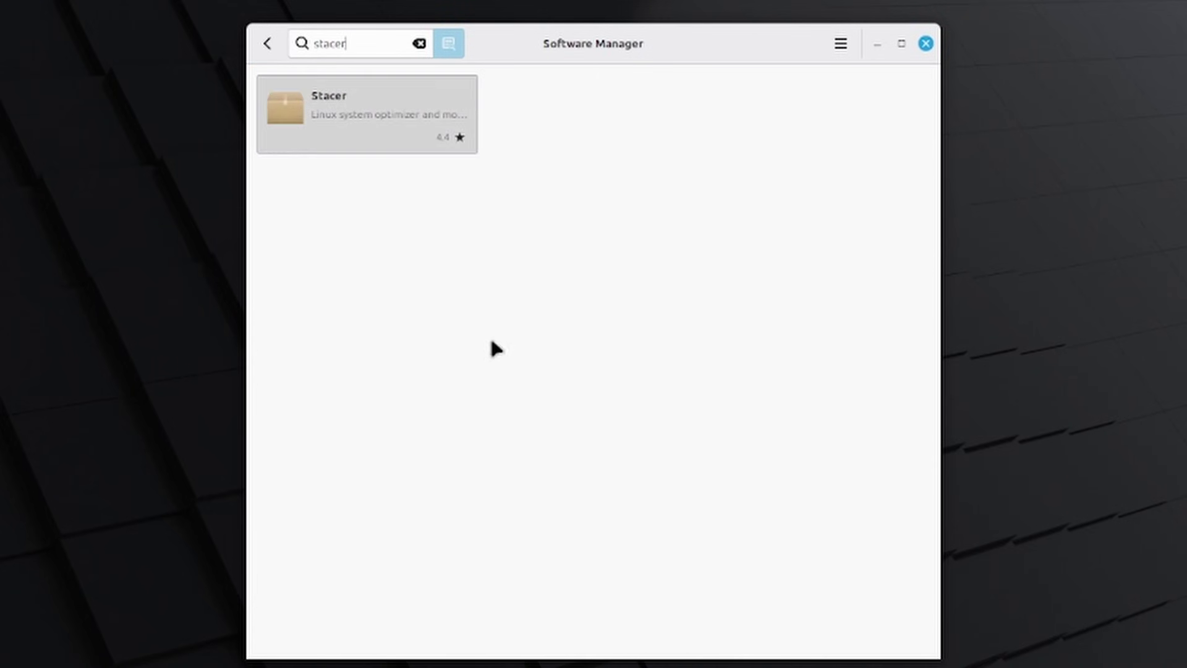
left_click(868, 80)
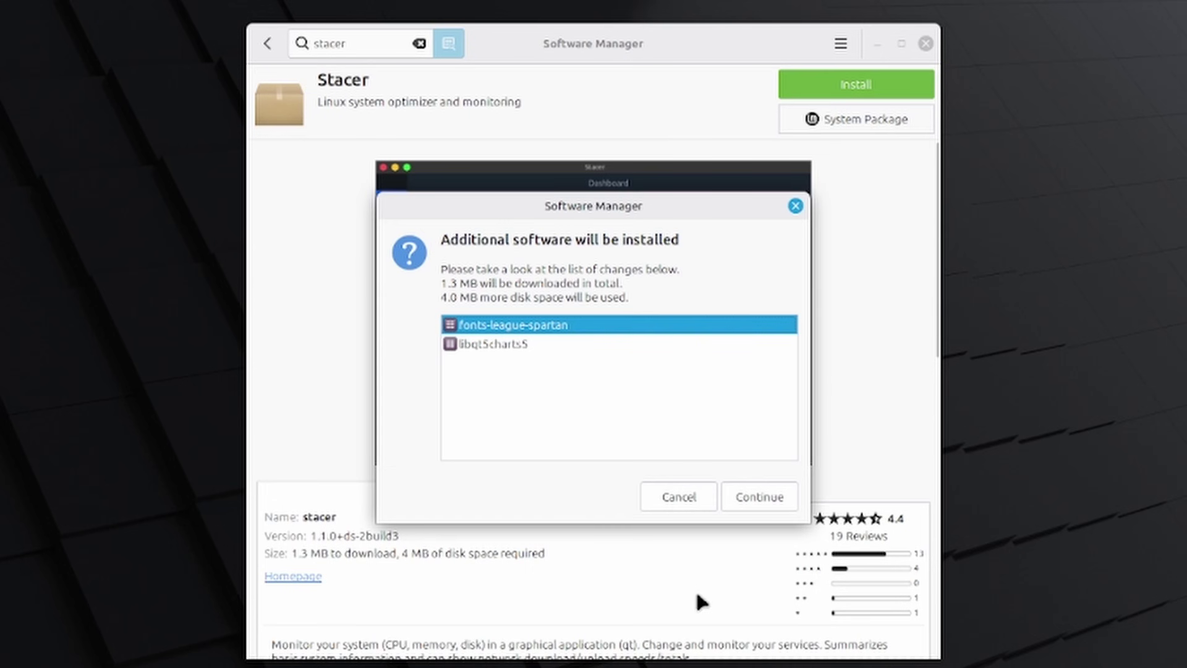
left_click(763, 498)
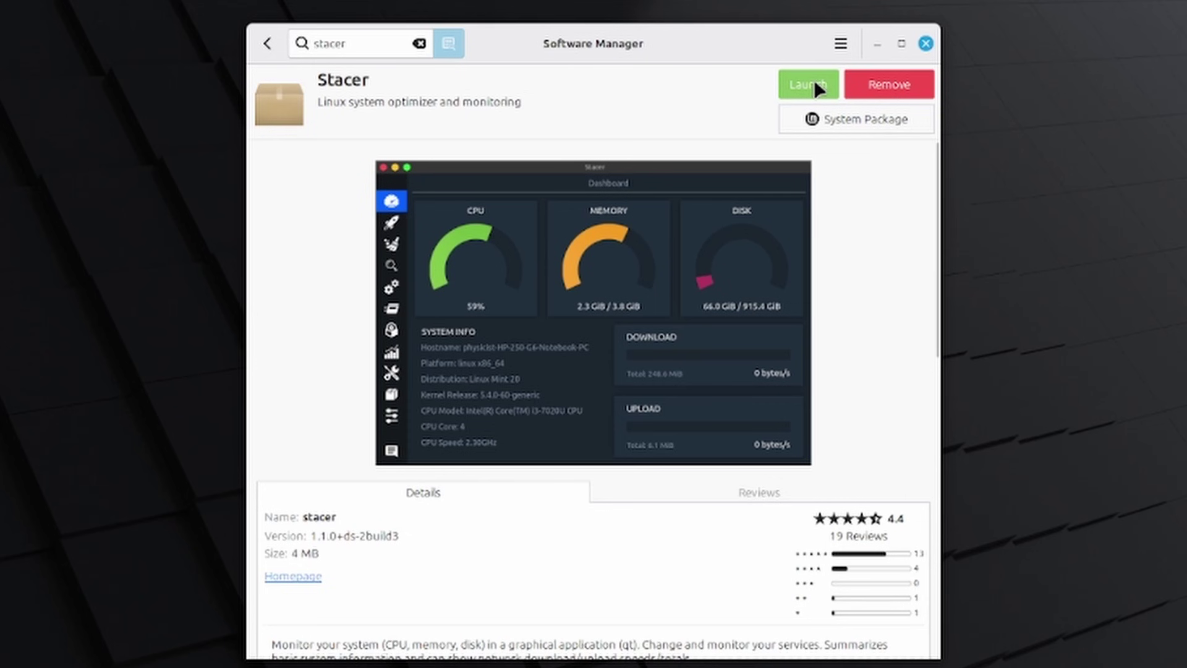
- Launch Stacer and look through its tools, including Startup Apps, System Cleaner, Search and Services
left_click(816, 87)
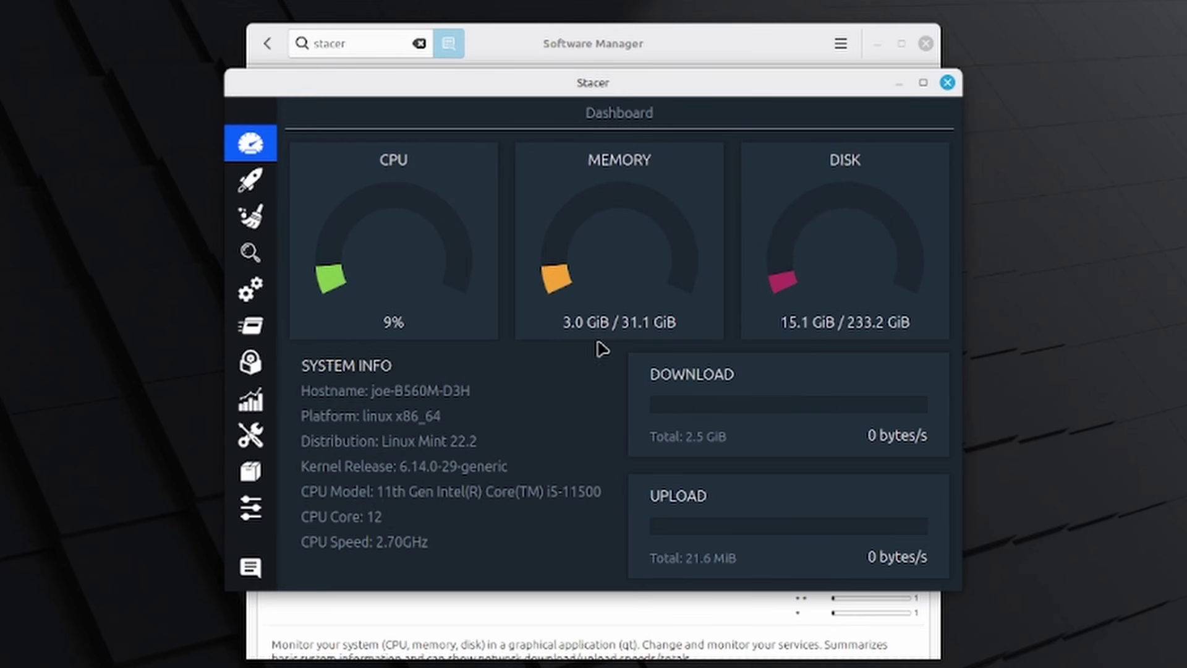
left_click(250, 179)
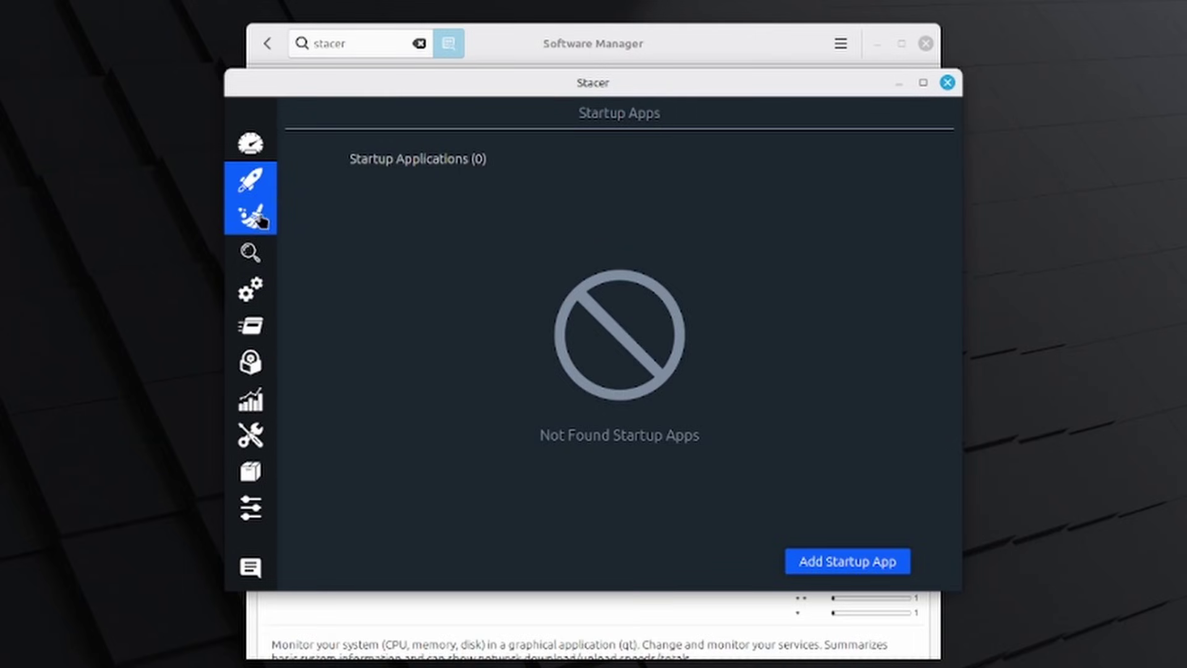
left_click(251, 219)
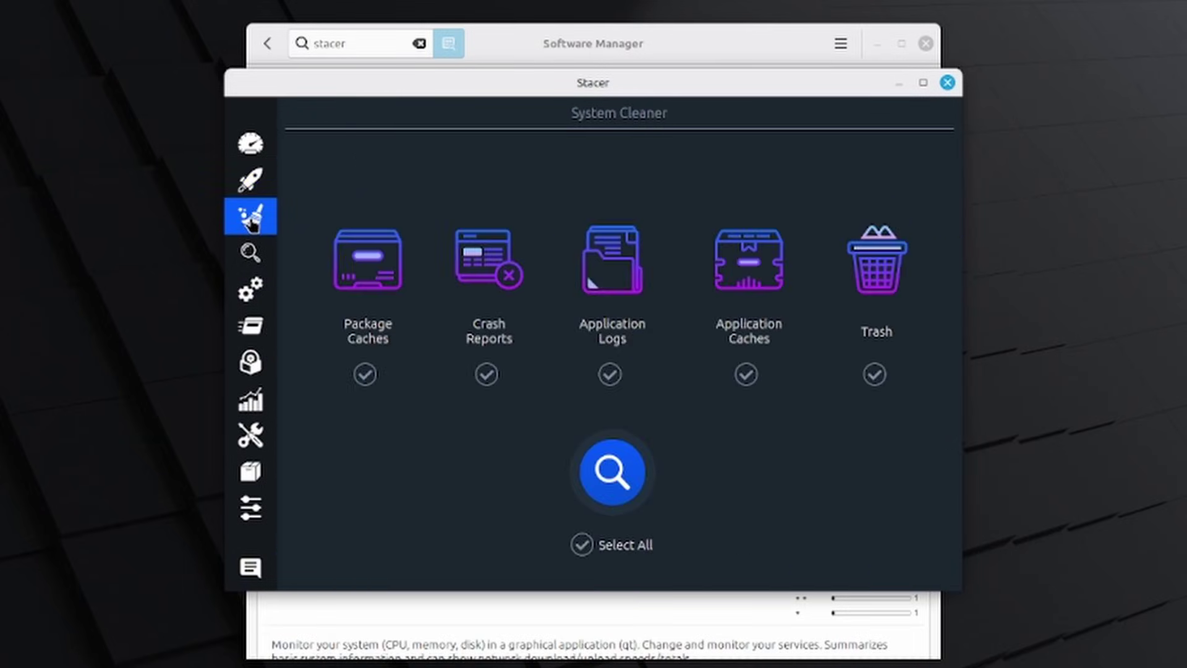
left_click(250, 253)
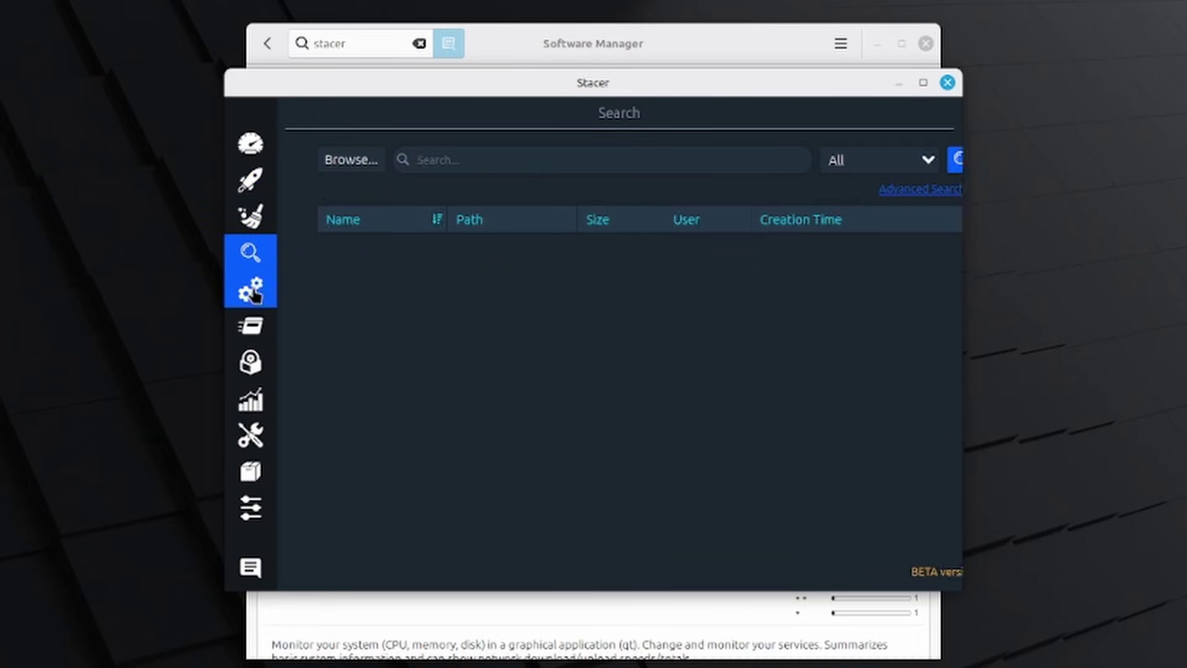
left_click(251, 290)
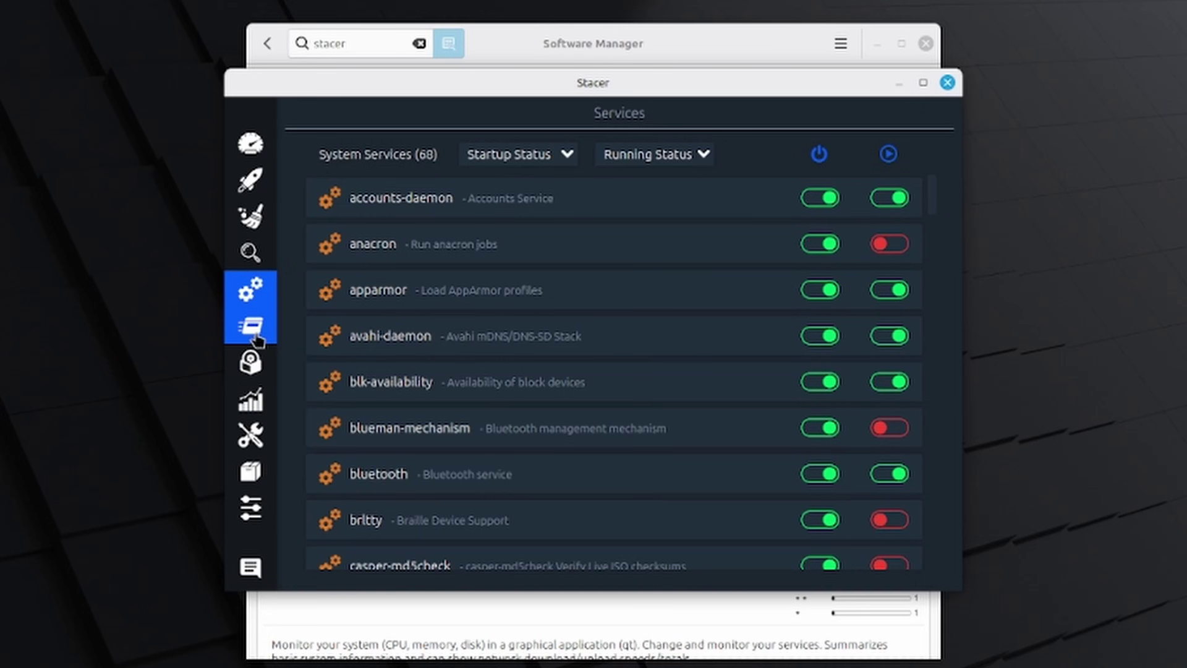
left_click(251, 325)
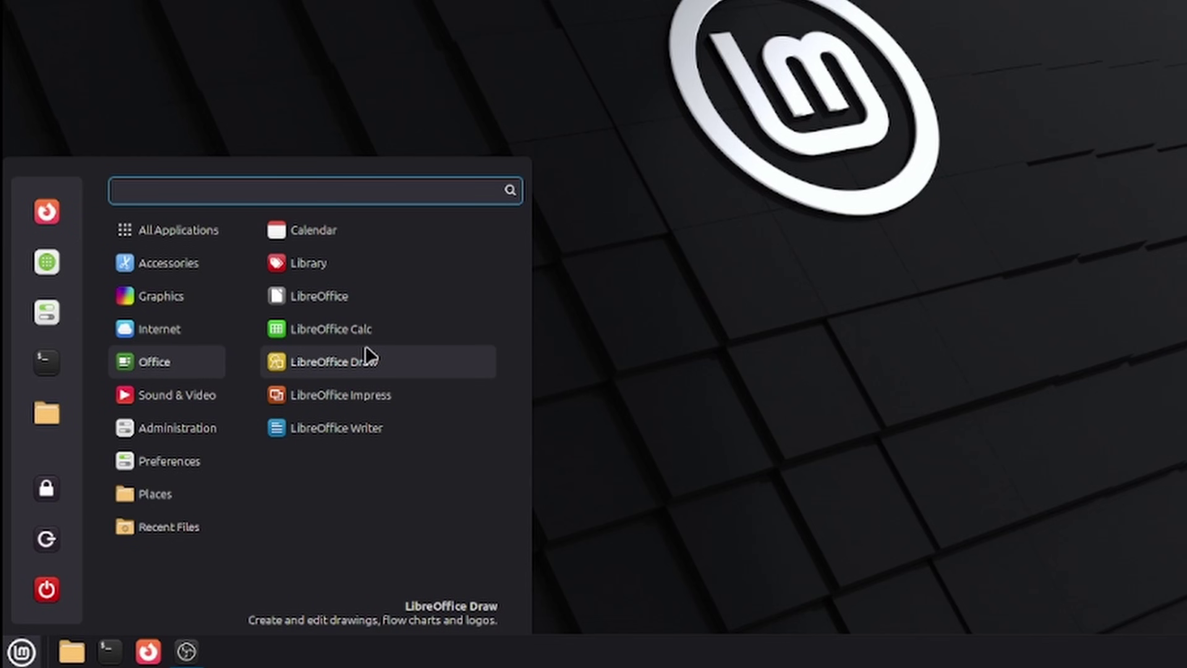
- Open LibreOffice Writer, write "This is very good!" in the blank document and bring up its Save As options
left_click(368, 428)
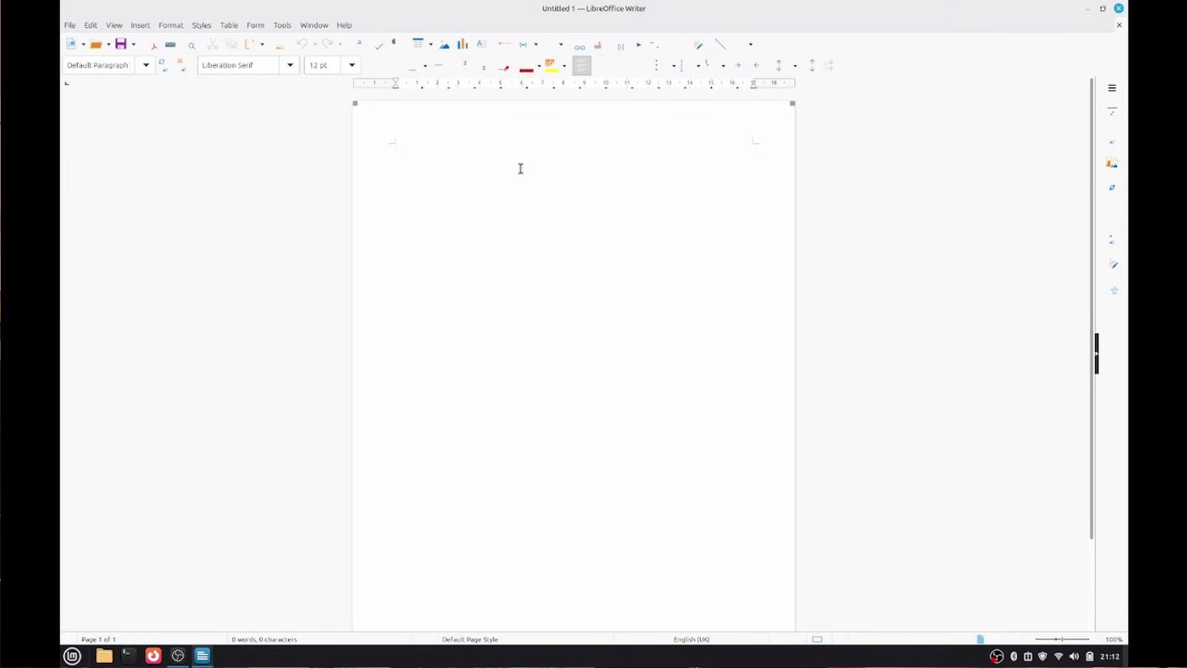
type("This is very good!")
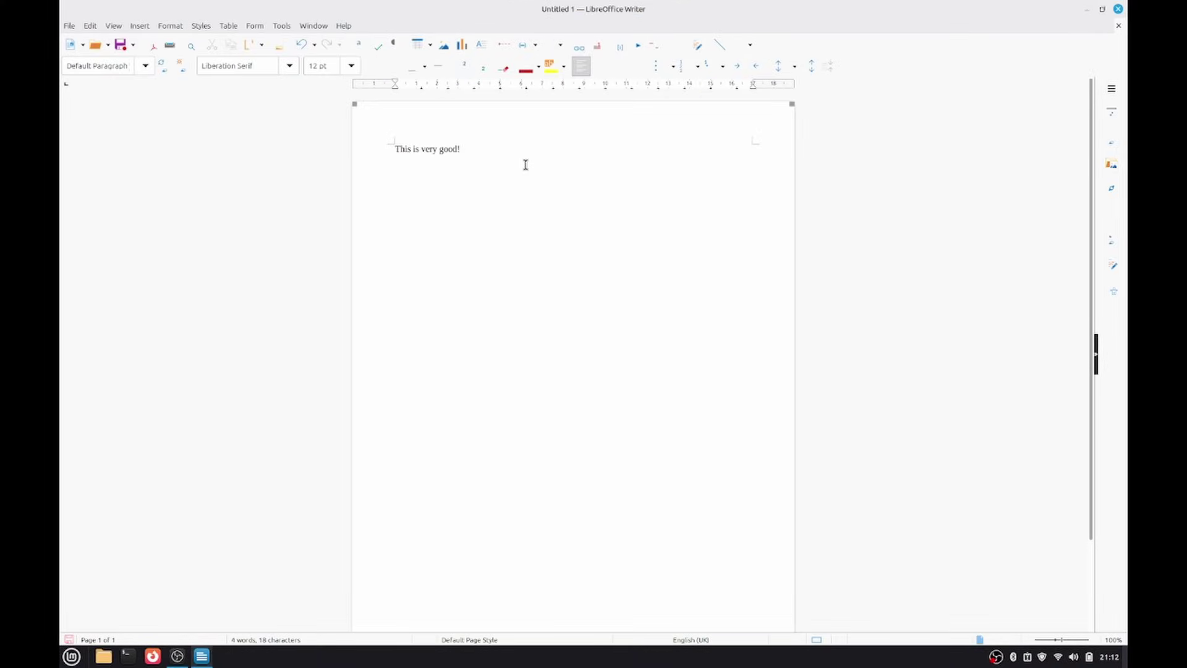
left_click(68, 25)
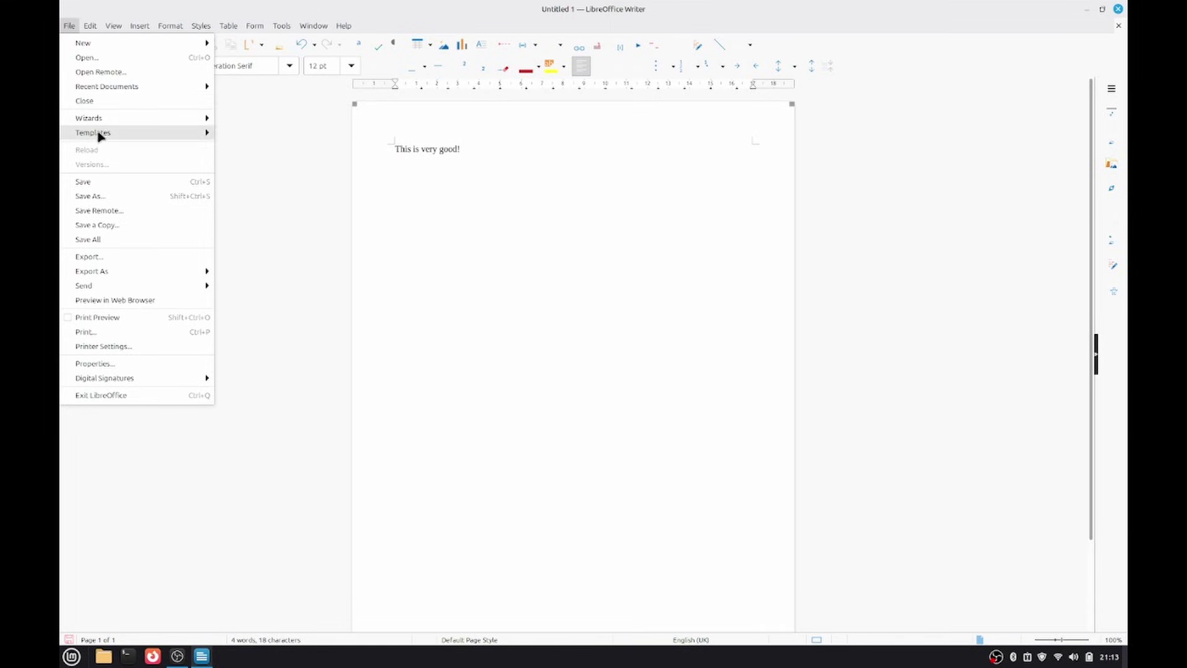
left_click(109, 196)
left_click(836, 545)
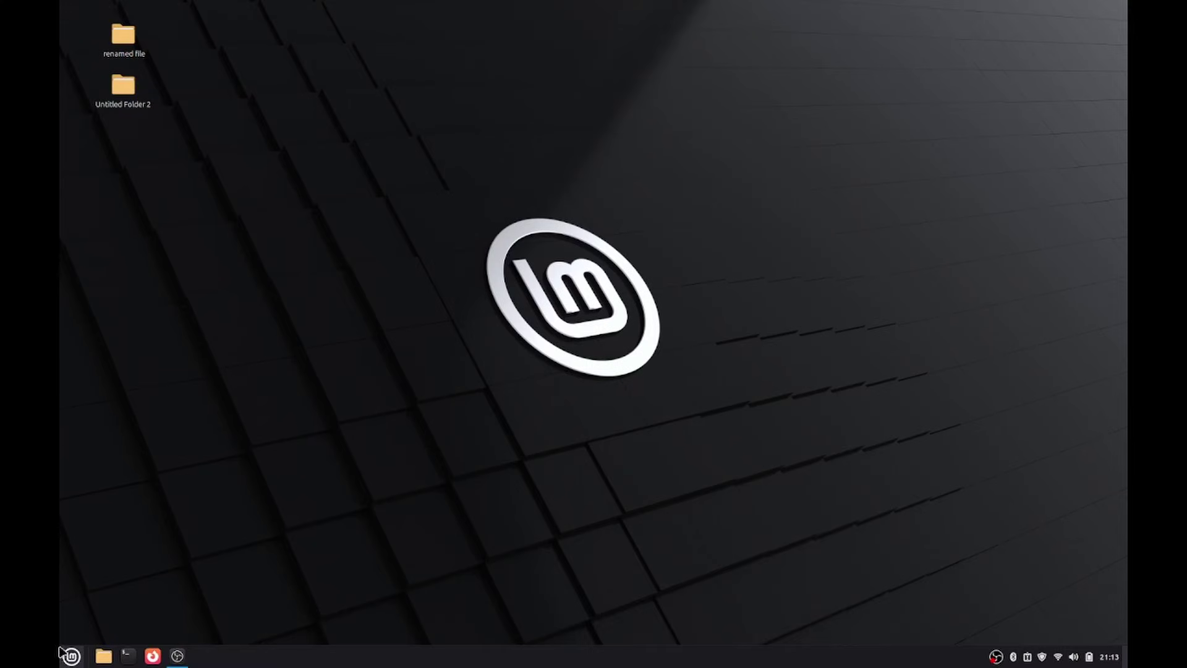
- Open Software Manager, search for onlyoffice and install the Flathub version of ONLYOFFICE Desktop Editors
left_click(71, 655)
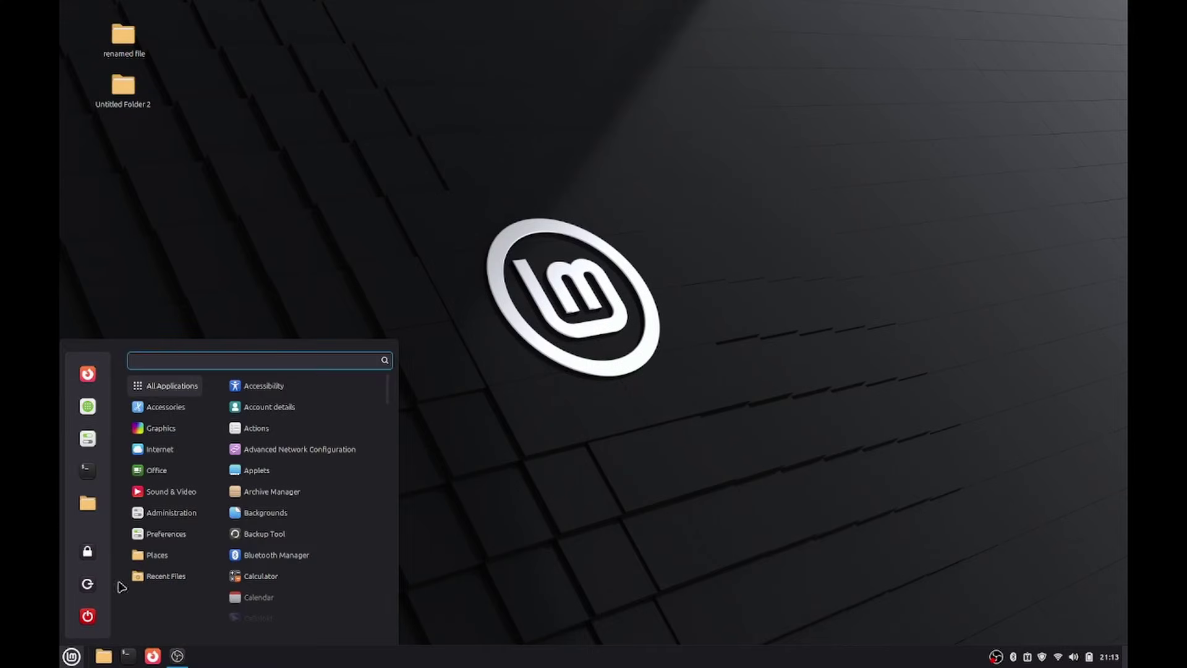
left_click(88, 406)
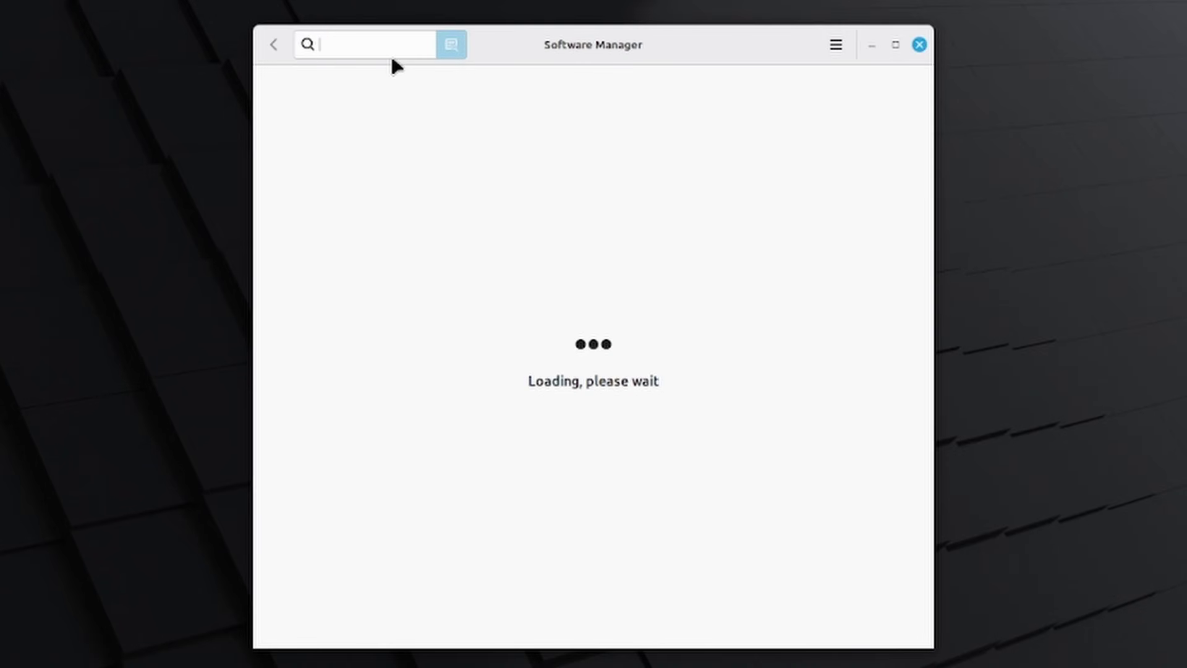
type("only")
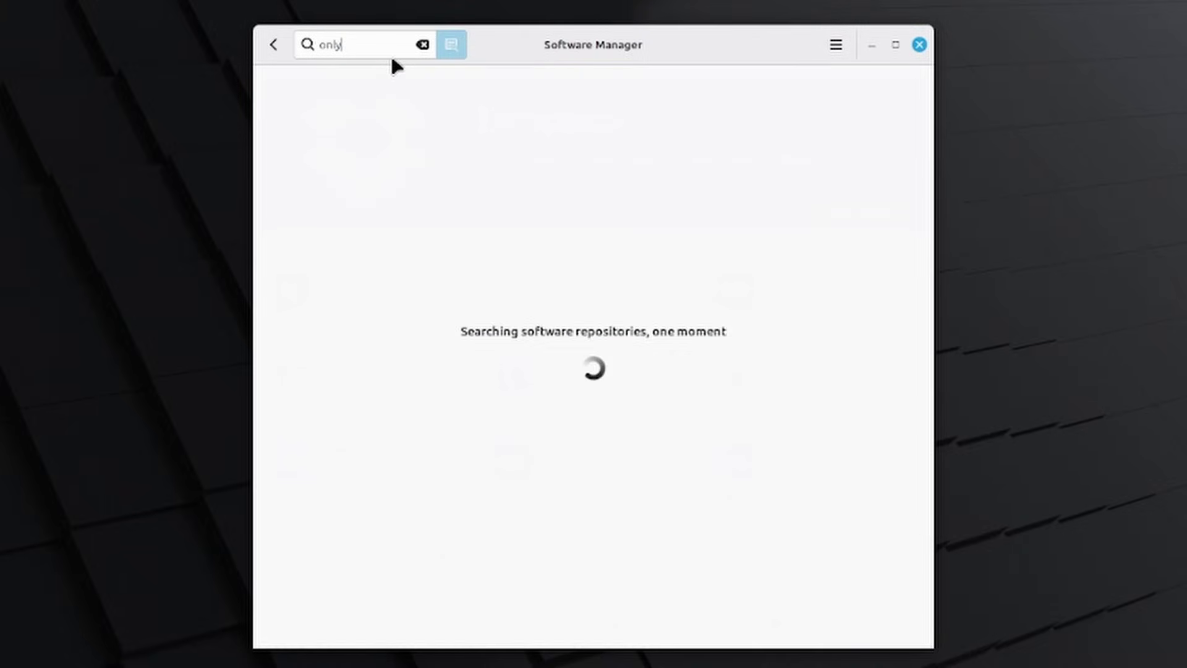
type("office")
left_click(399, 100)
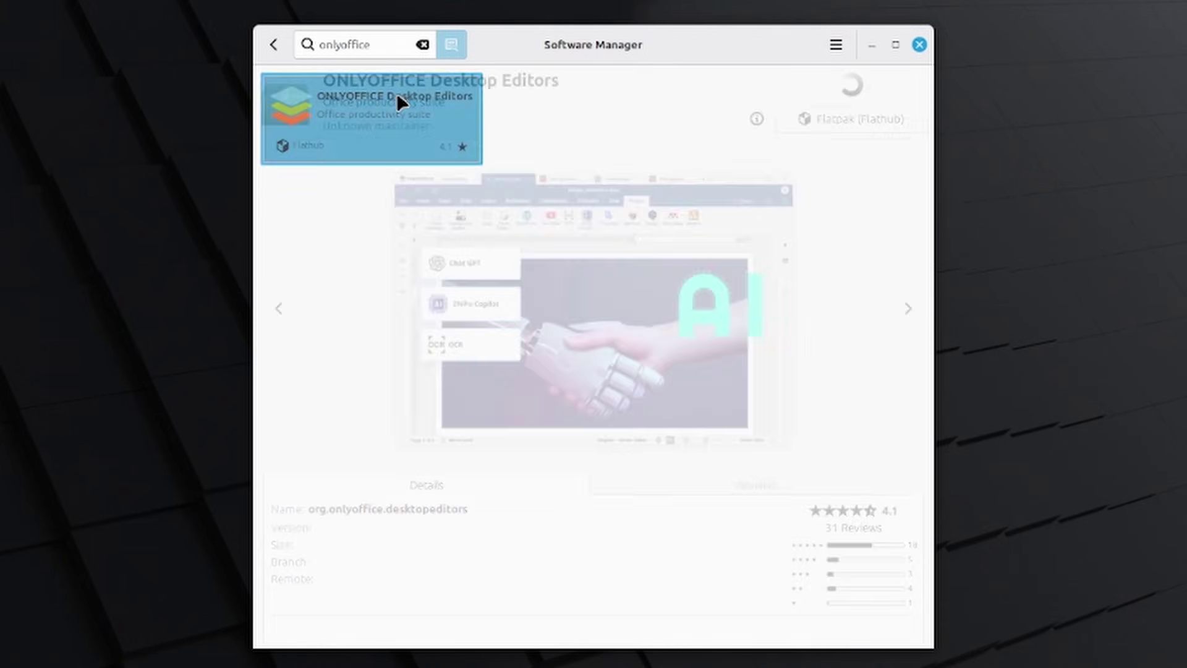
left_click(839, 77)
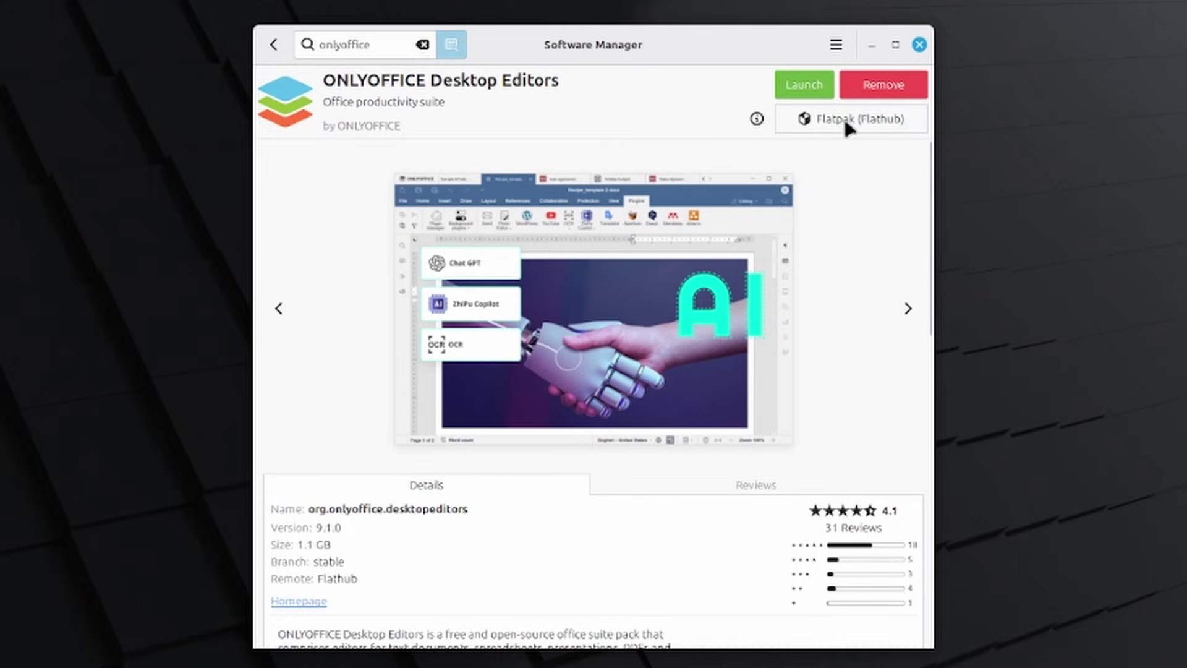
- Launch ONLYOFFICE, create a new blank text document and maximize the editor window
left_click(815, 88)
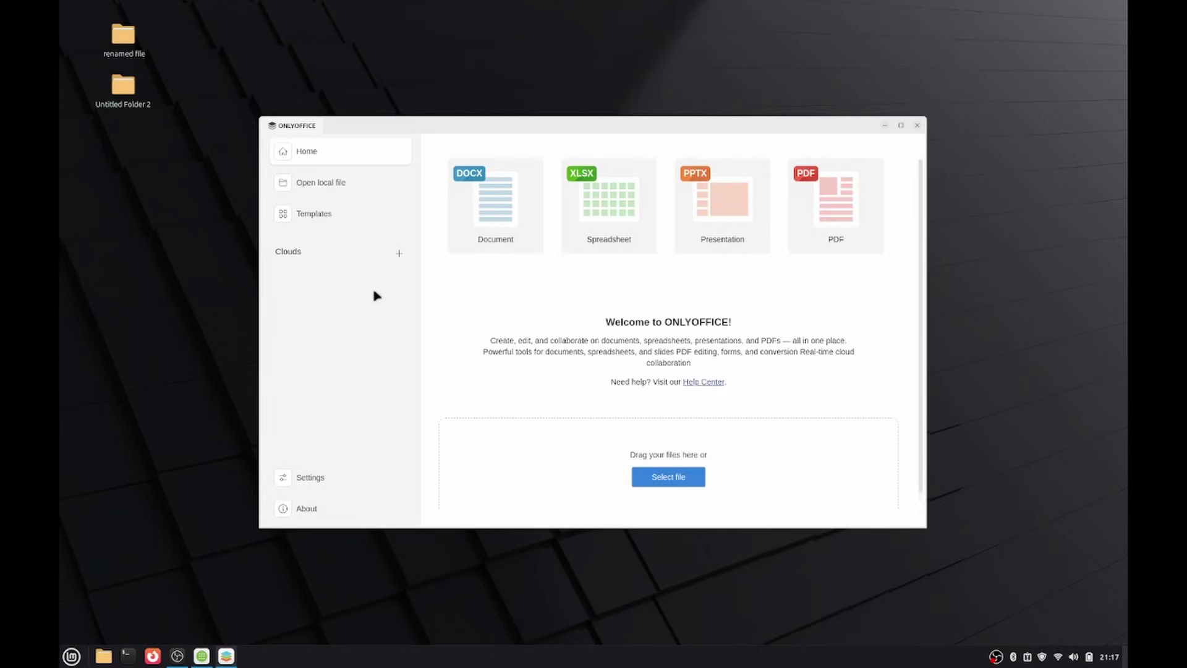
left_click(523, 223)
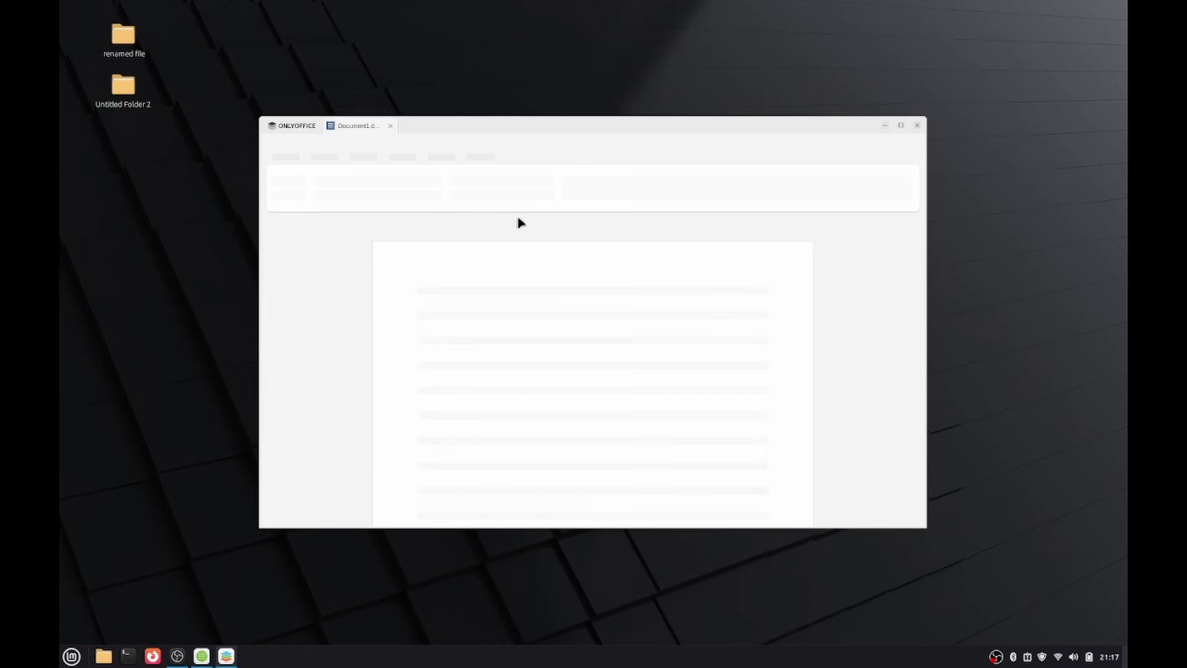
double_click(682, 130)
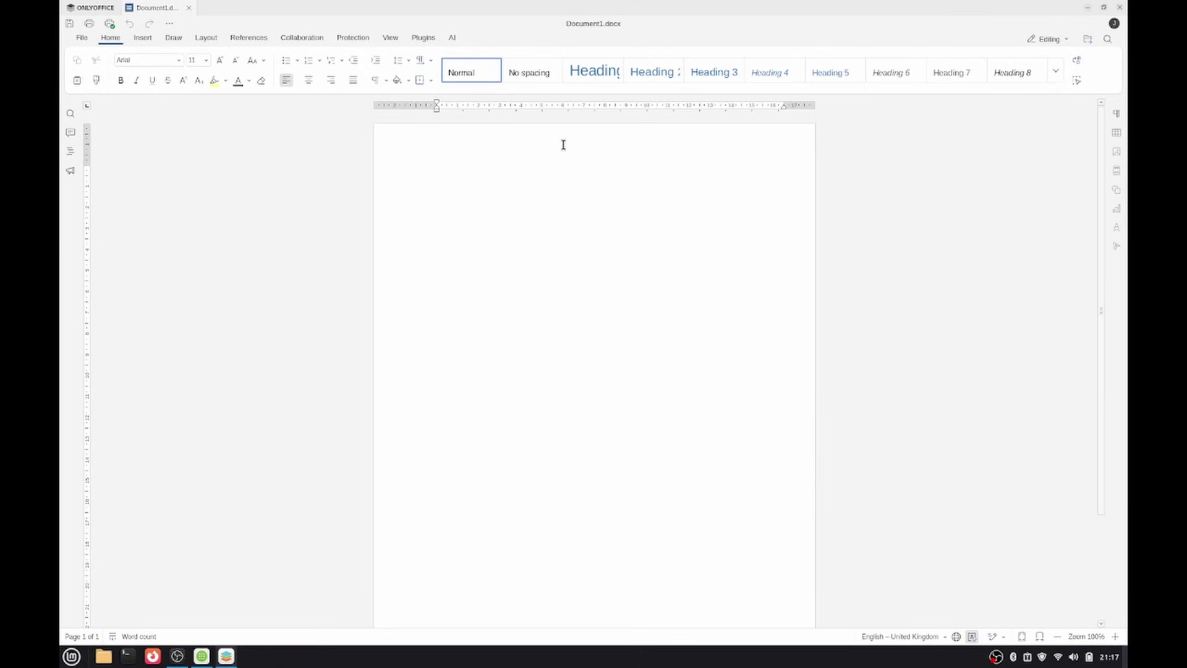
- Open the Save As dialog for the new ONLYOFFICE document and show the available file formats
left_click(81, 41)
left_click(116, 194)
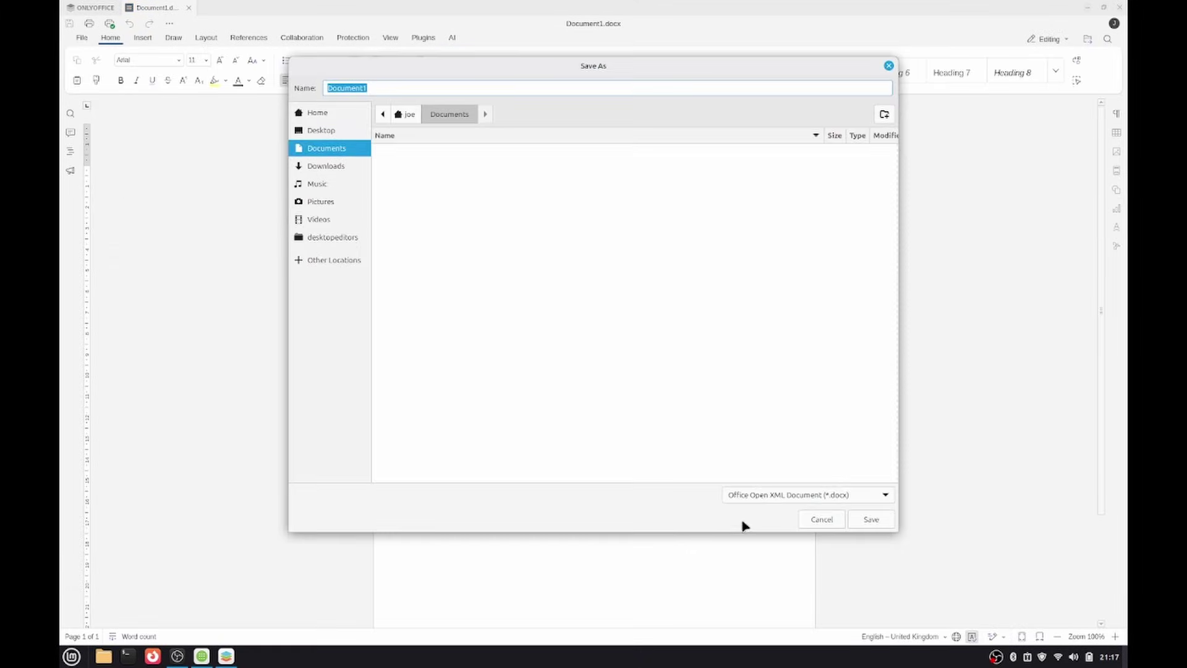
left_click(803, 495)
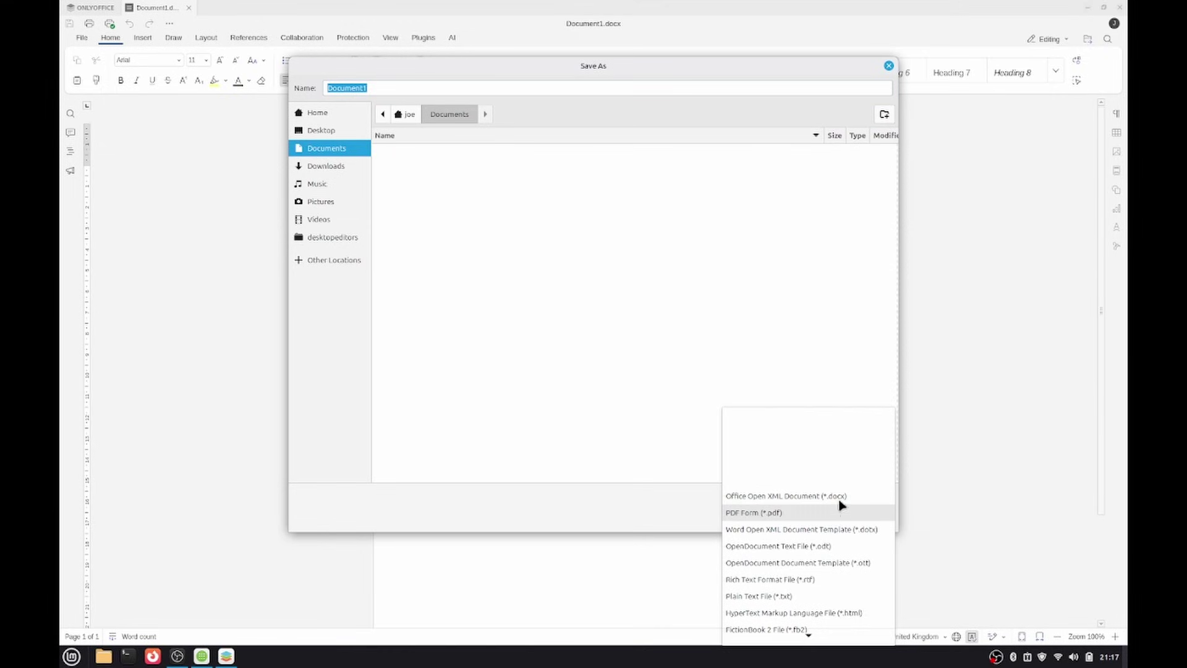